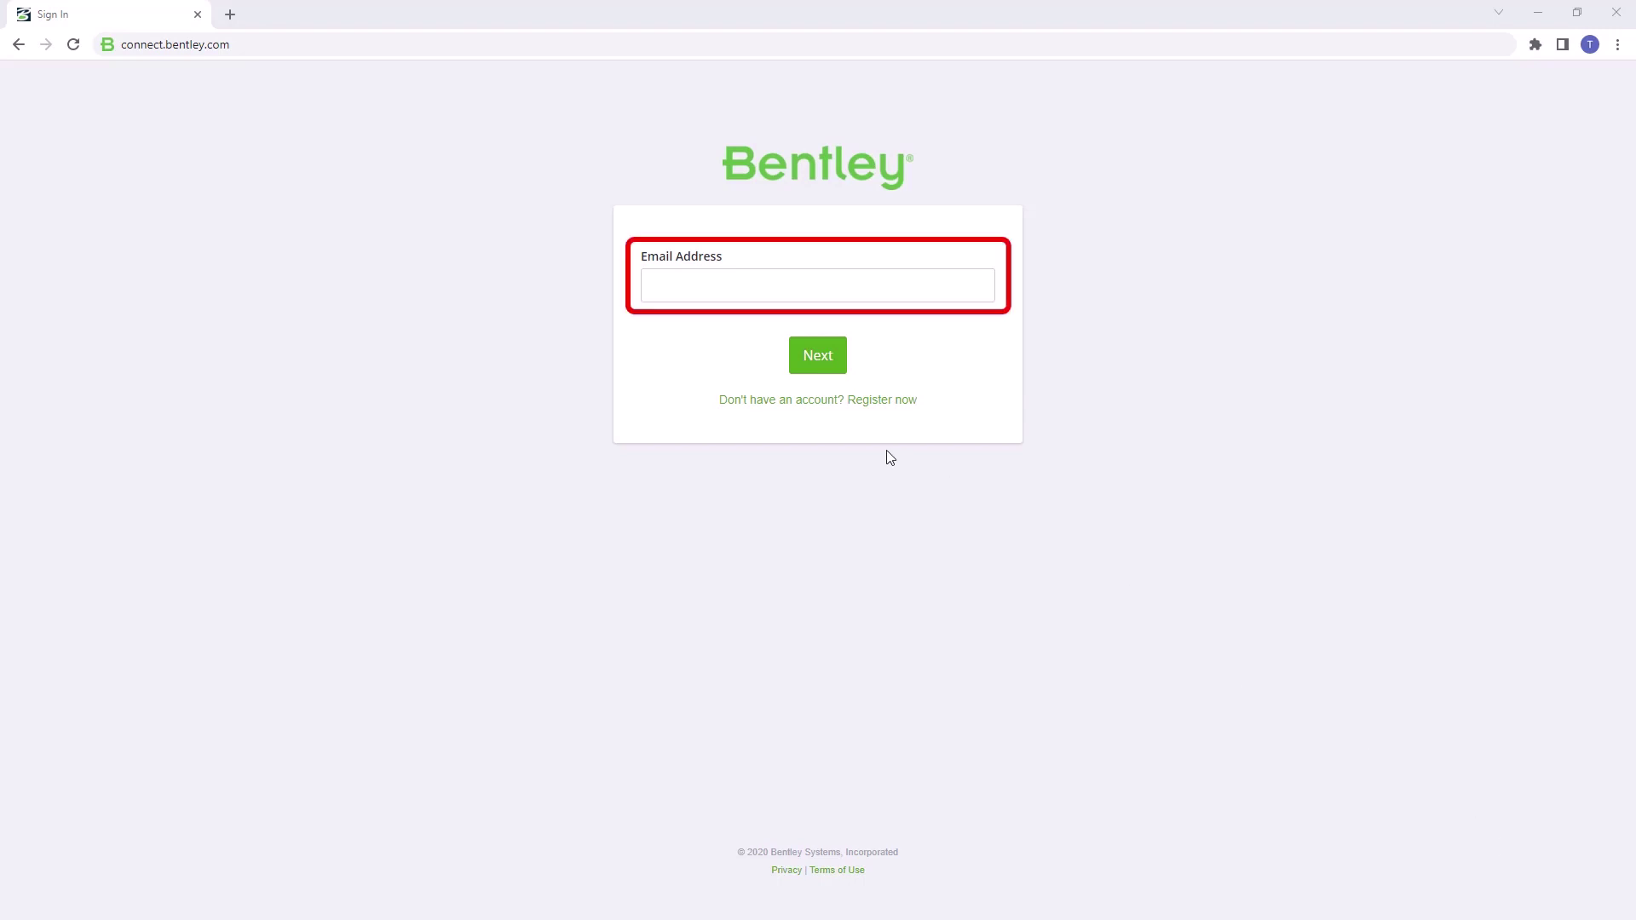
- Select the Email Address field on the Bentley sign-in page to enter the account email
click(676, 285)
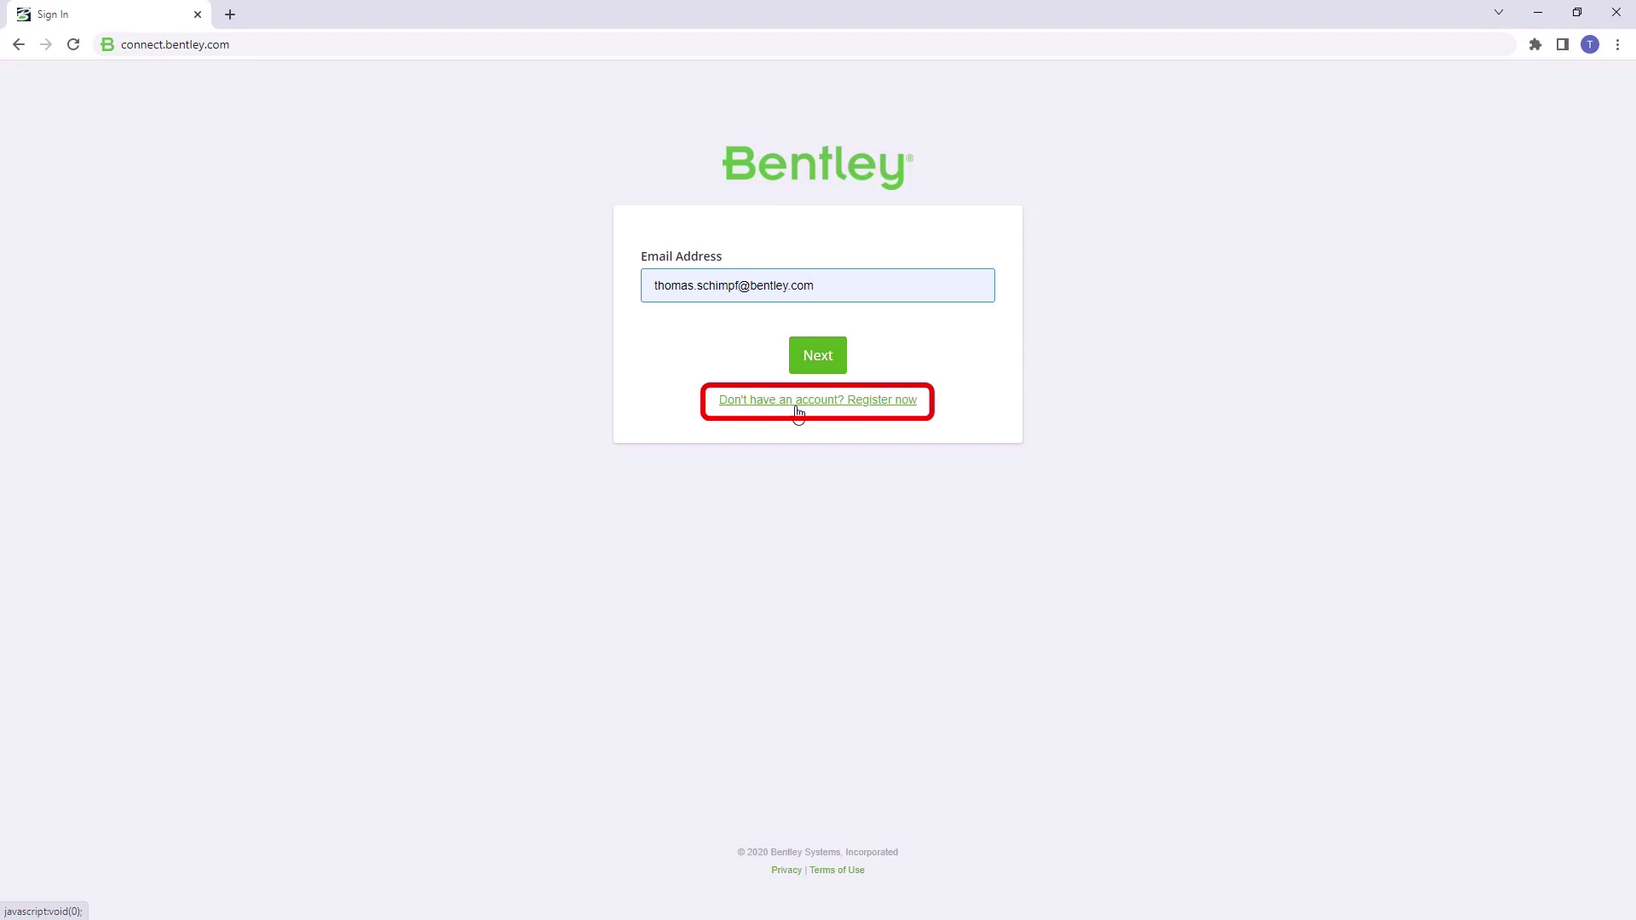
- Complete sign-in with Next, then start 'Register a project' from My projects
click(831, 365)
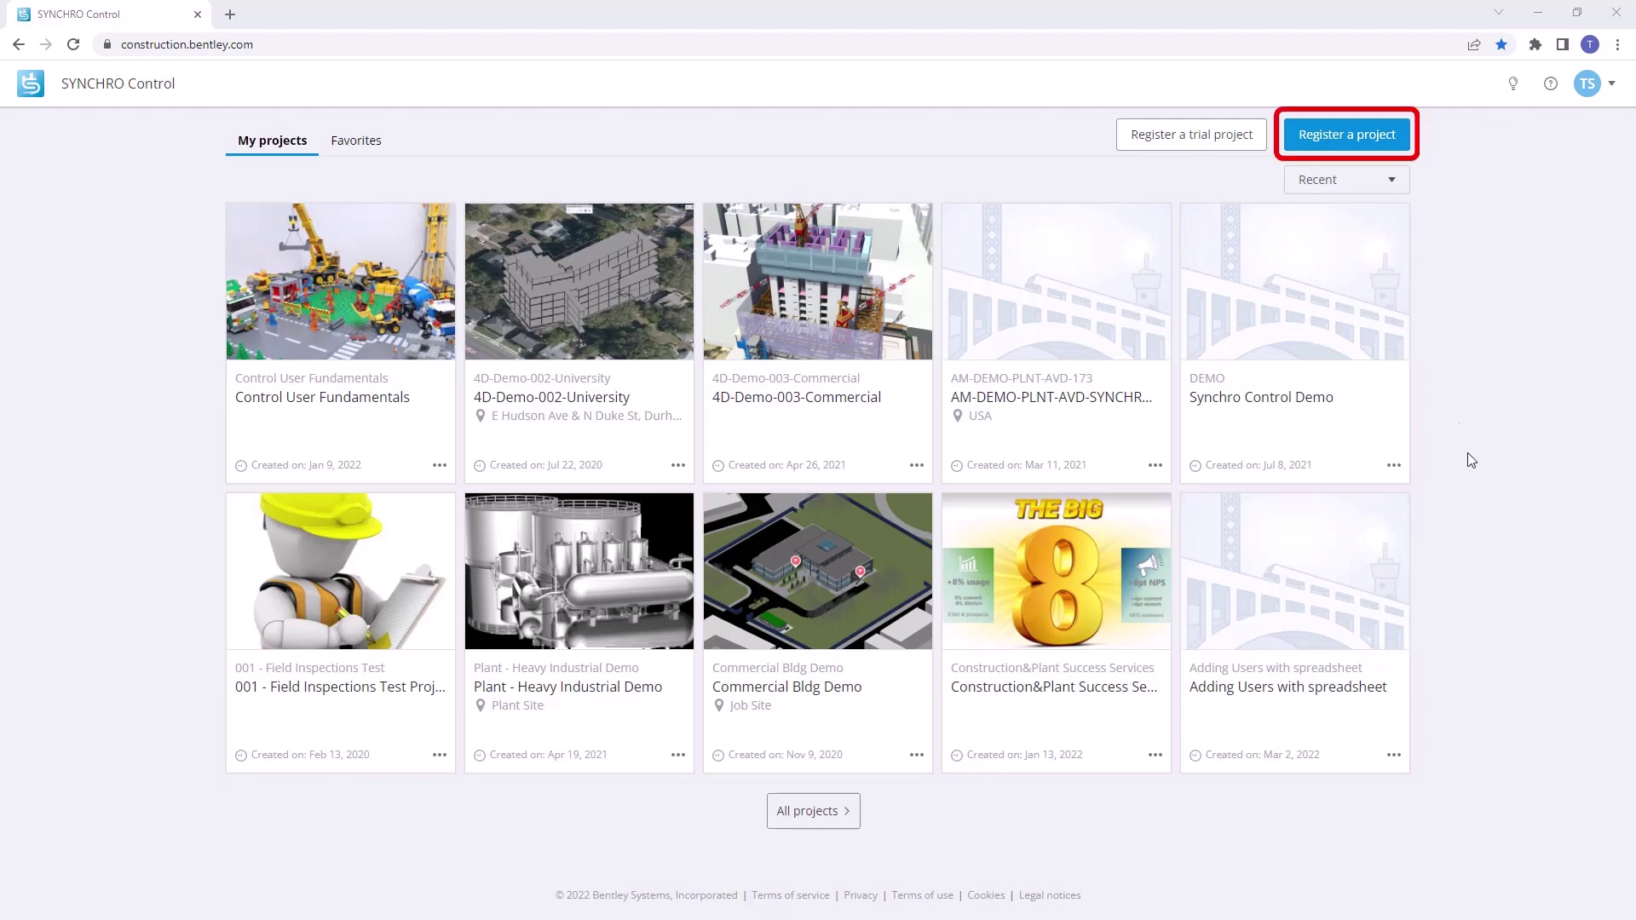
click(1329, 141)
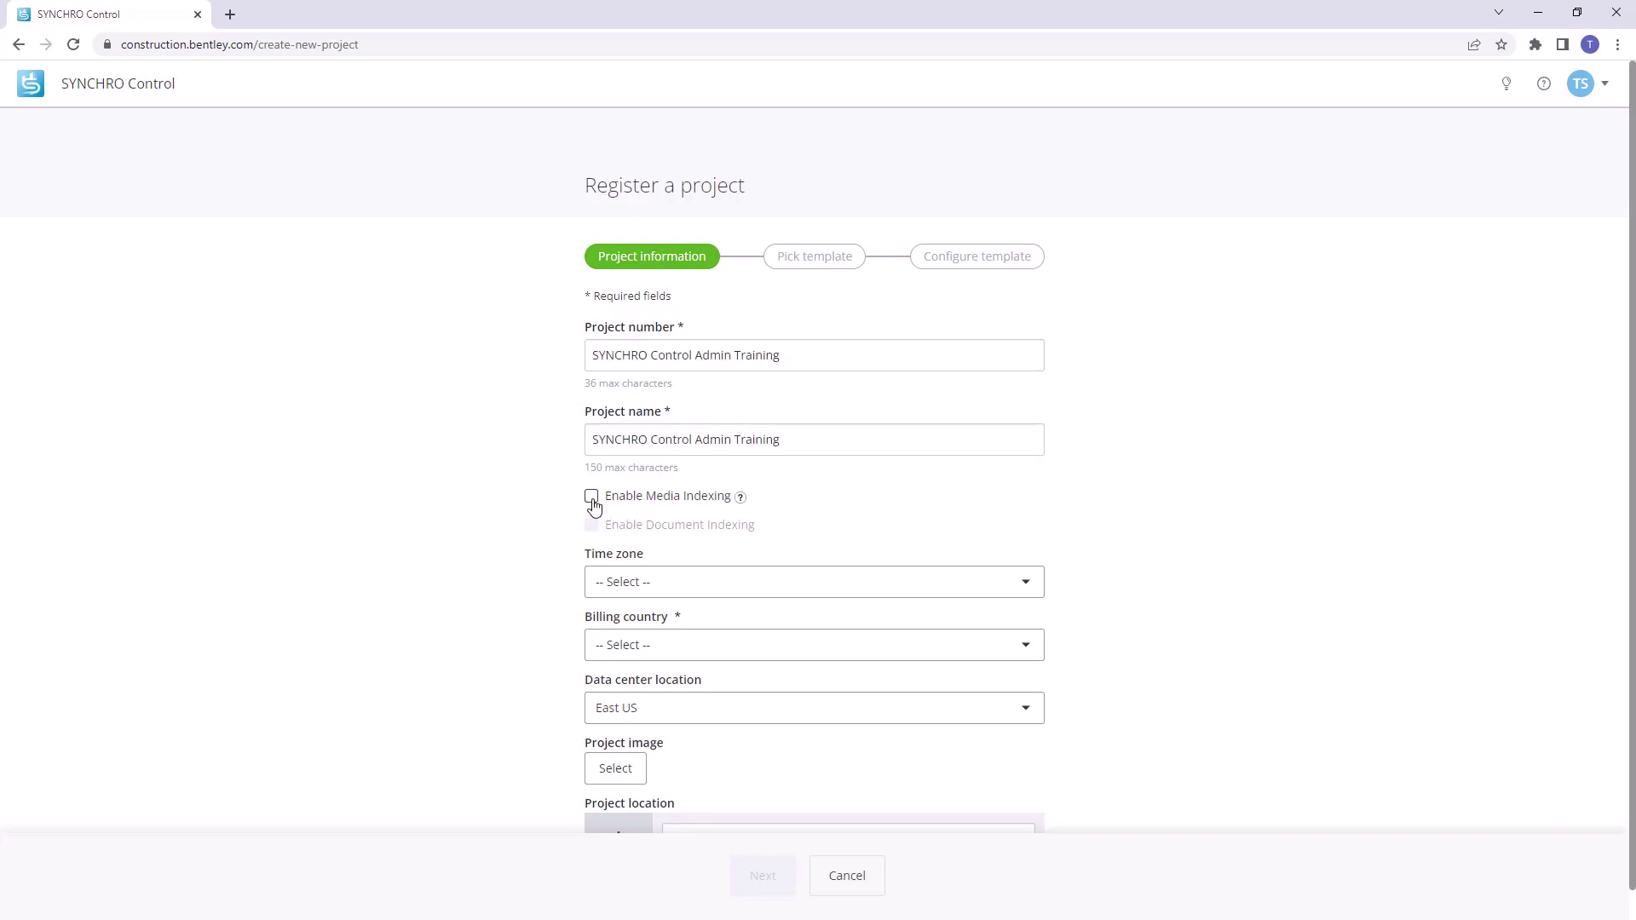
- Enable media and document indexing, with Mountain Time (US & Canada) and United States billing
click(592, 498)
click(592, 525)
click(1027, 583)
scroll(859, 516, down, 3)
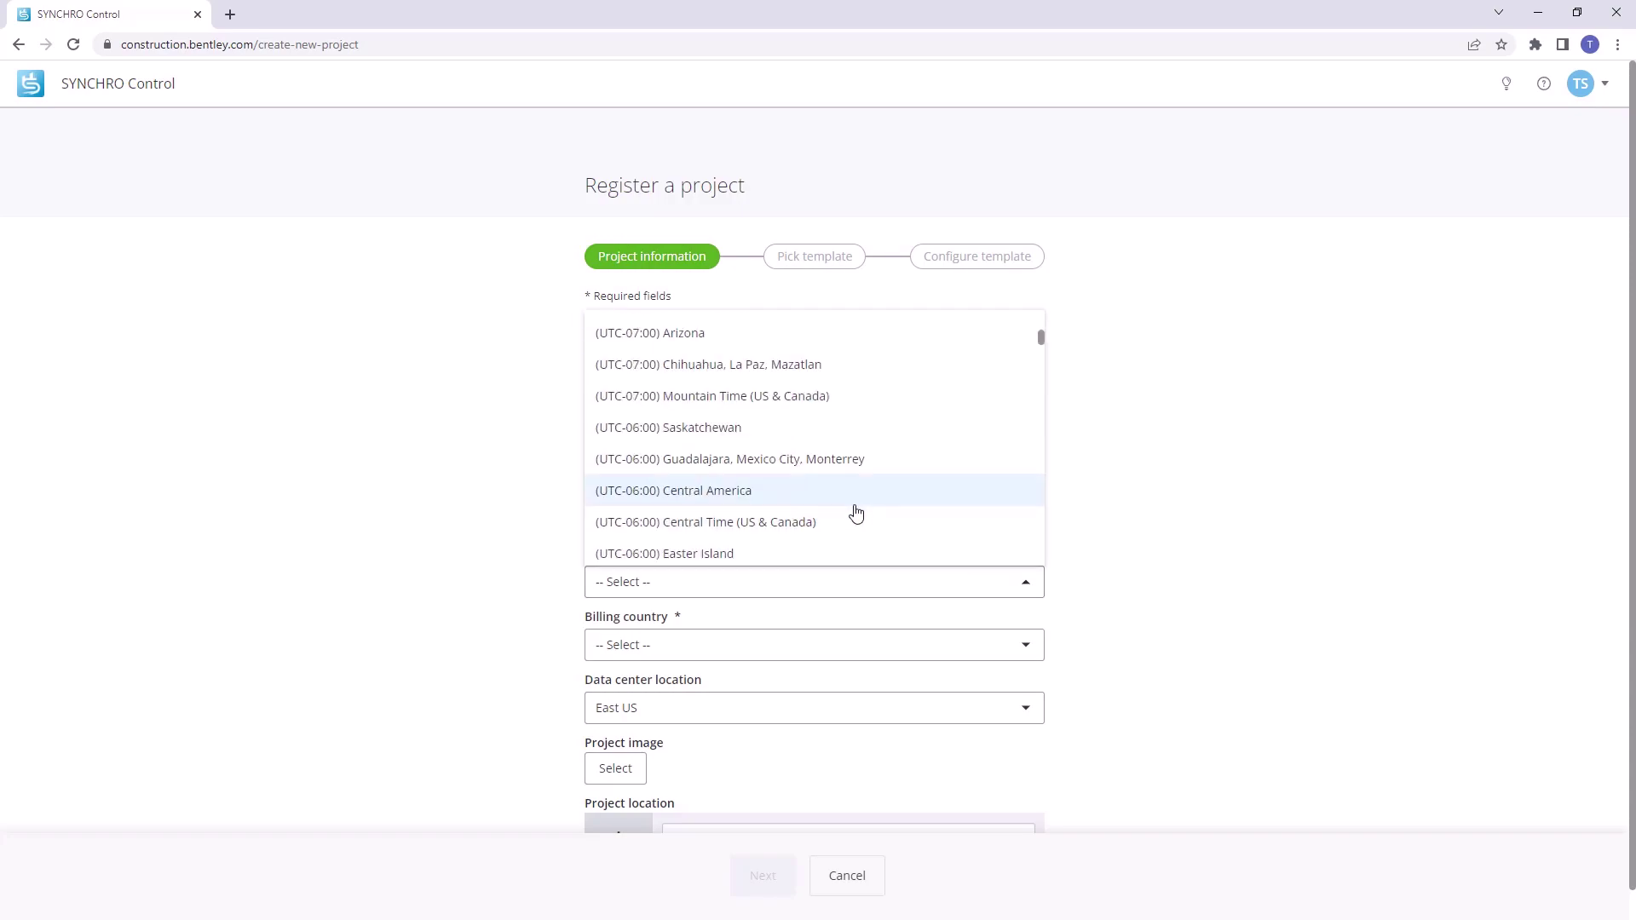
click(856, 390)
click(1034, 649)
scroll(929, 601, down, 2)
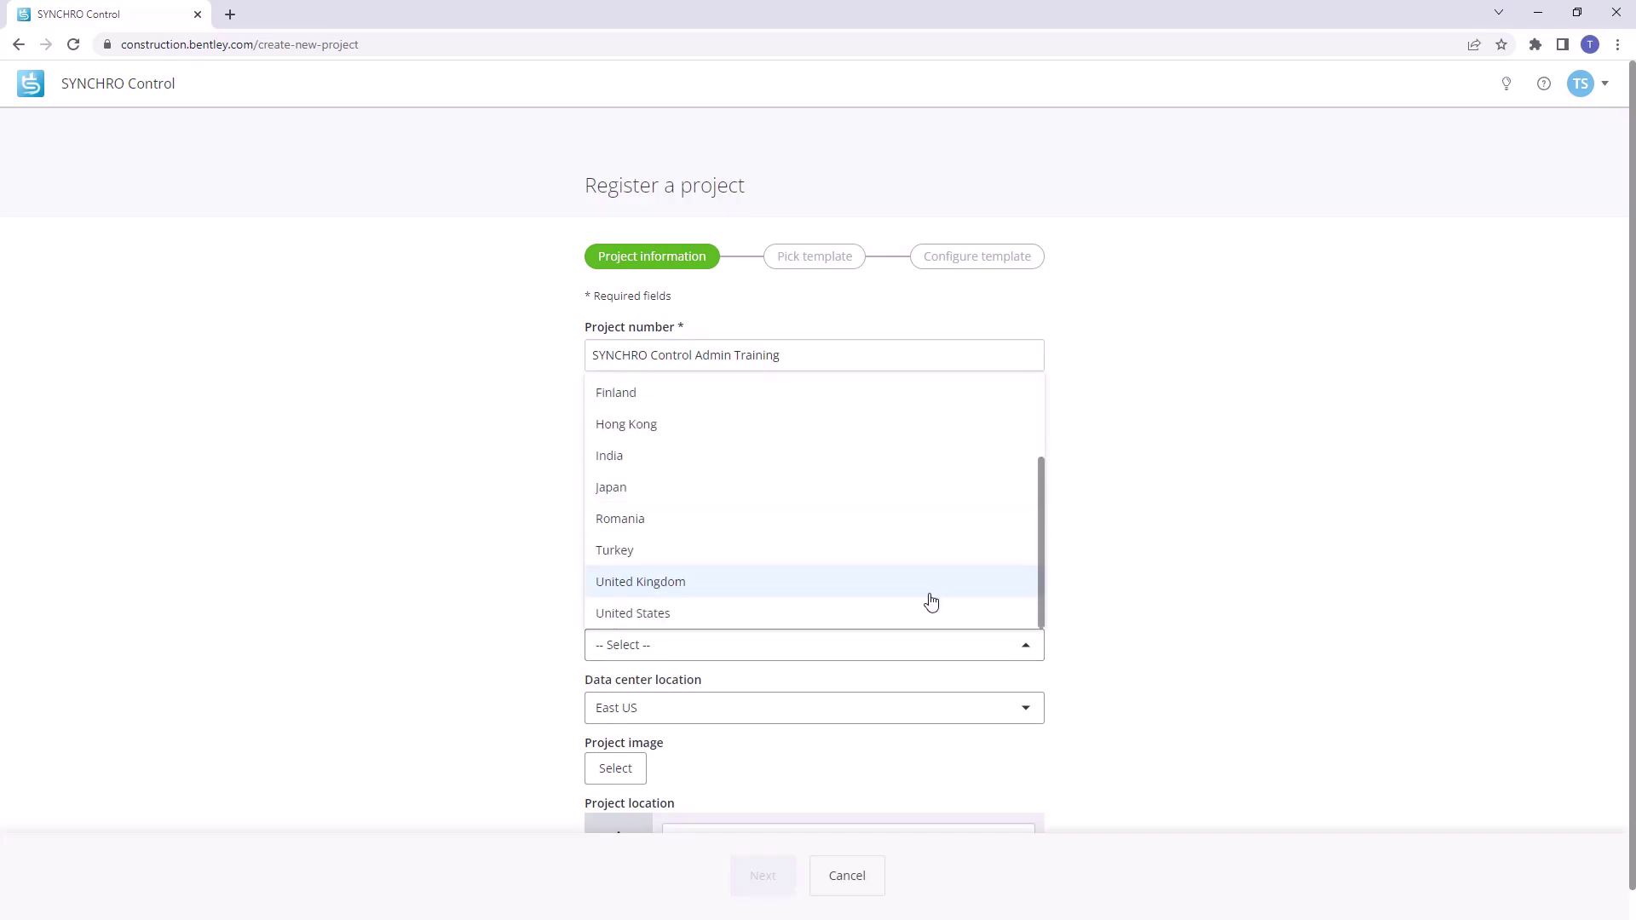
click(923, 611)
- Keep East US as data center and attach Lego Construction.jpg as the project image
click(1025, 708)
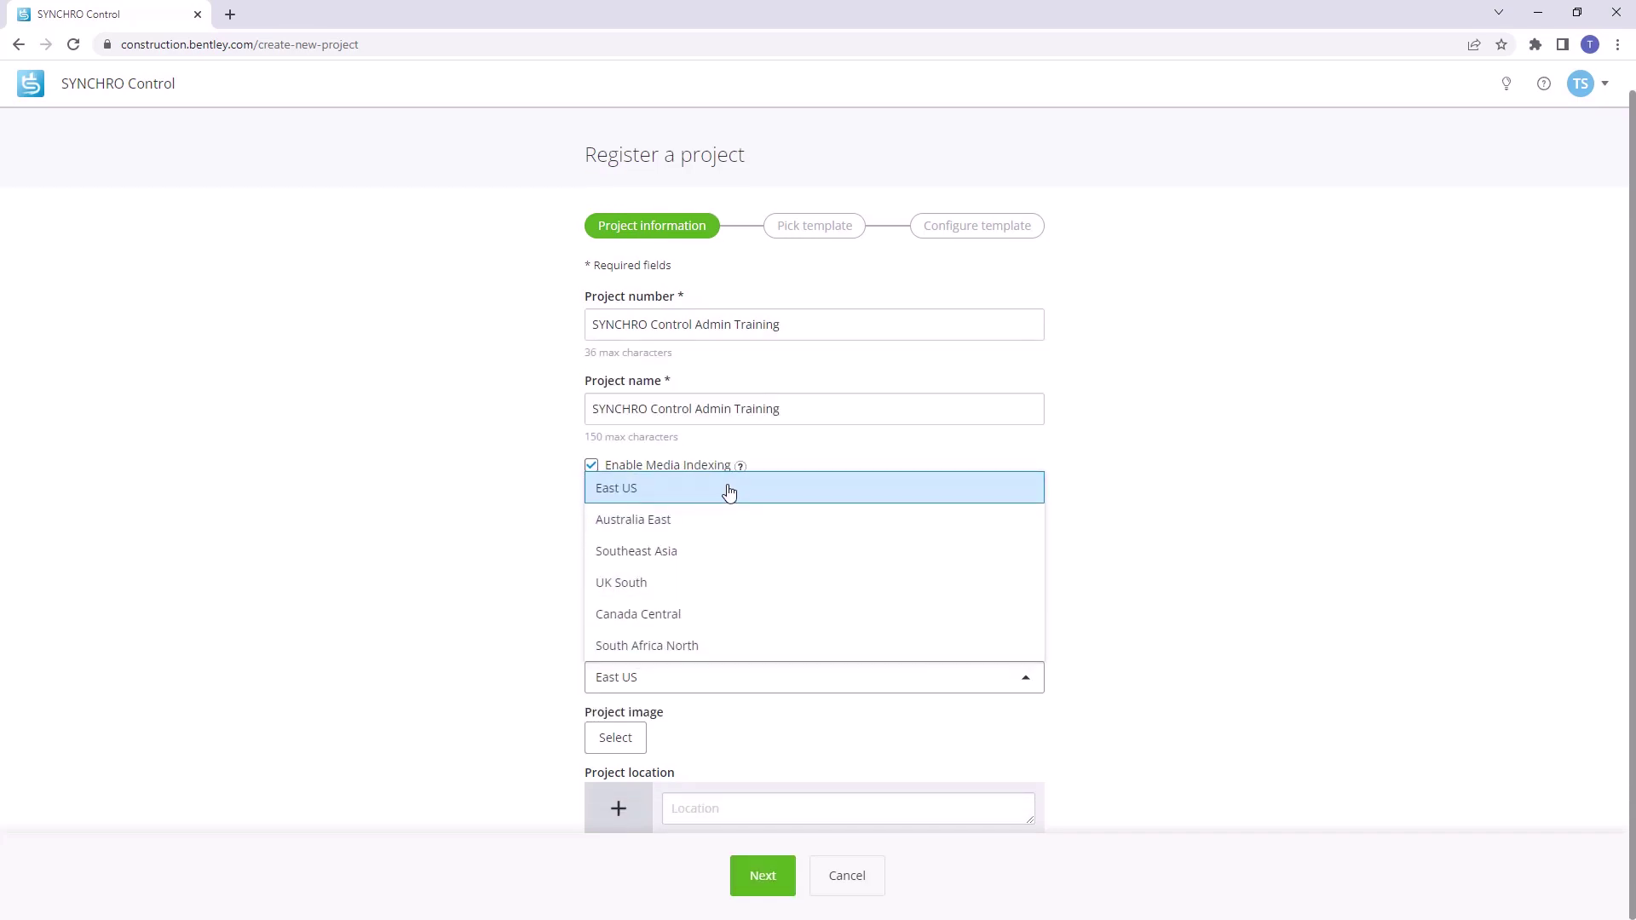
click(728, 487)
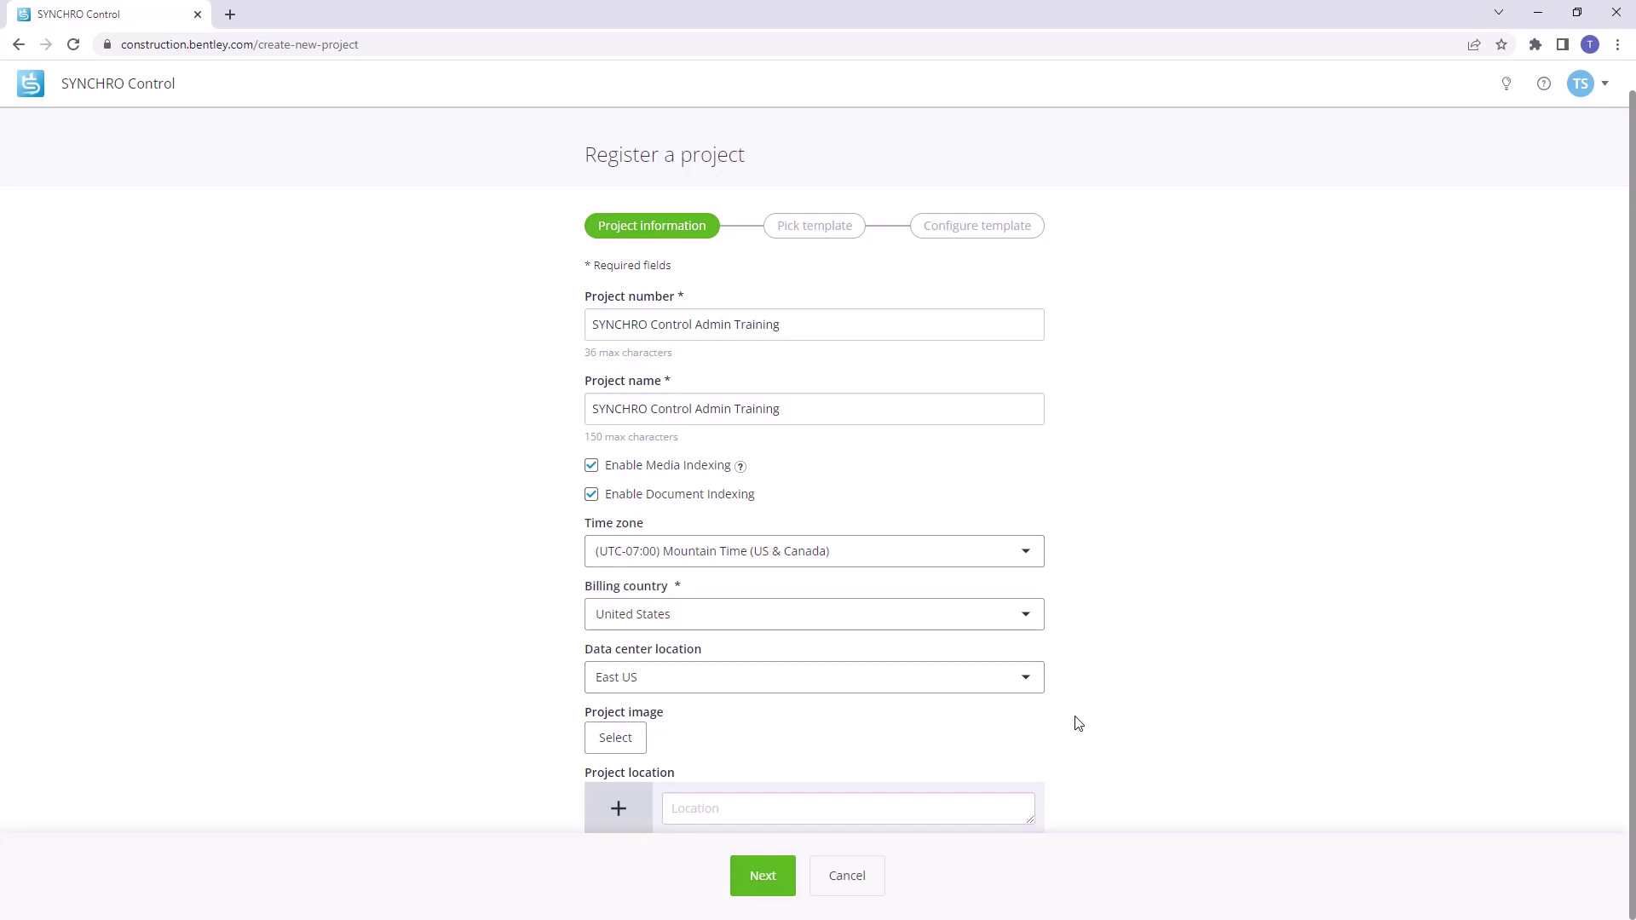
click(613, 746)
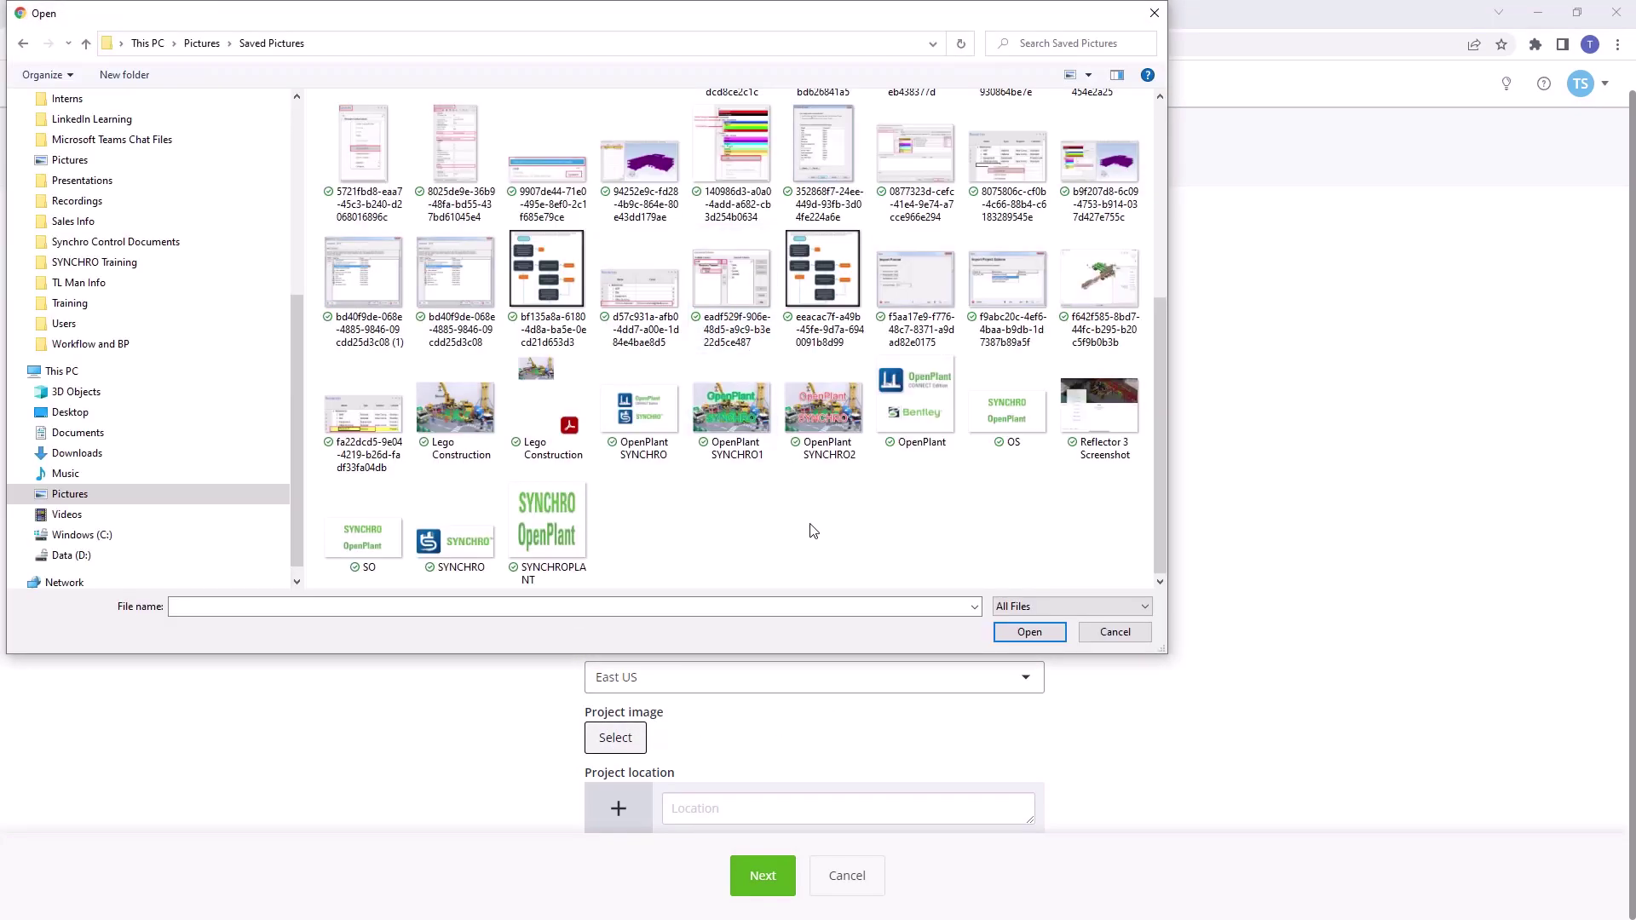
double_click(441, 406)
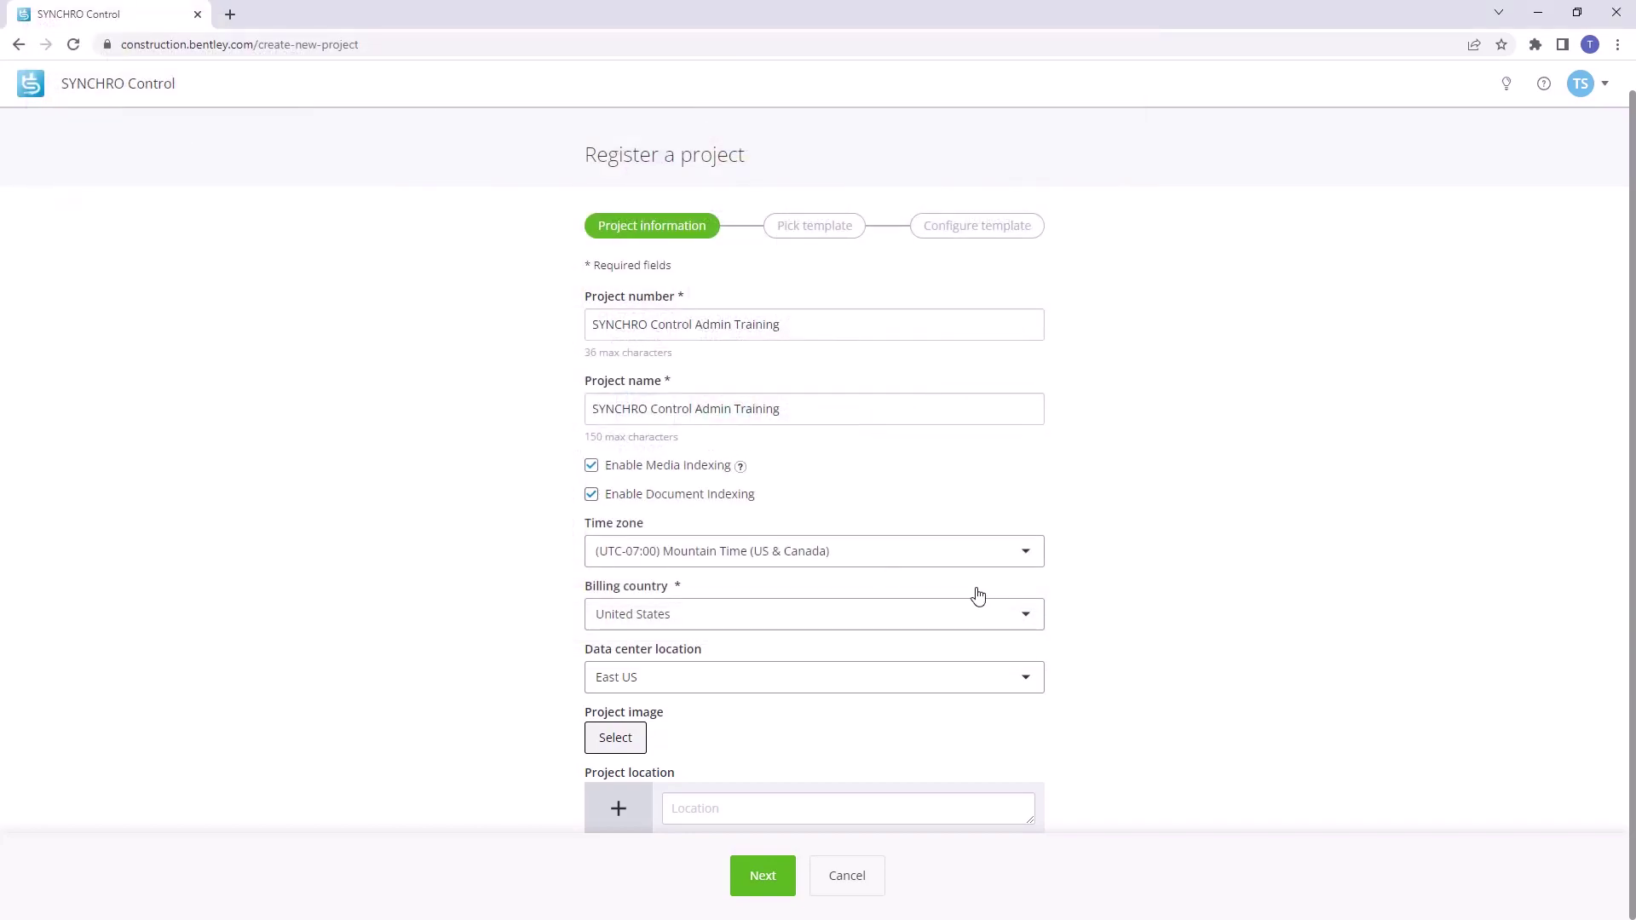
scroll(1096, 665, down, 1)
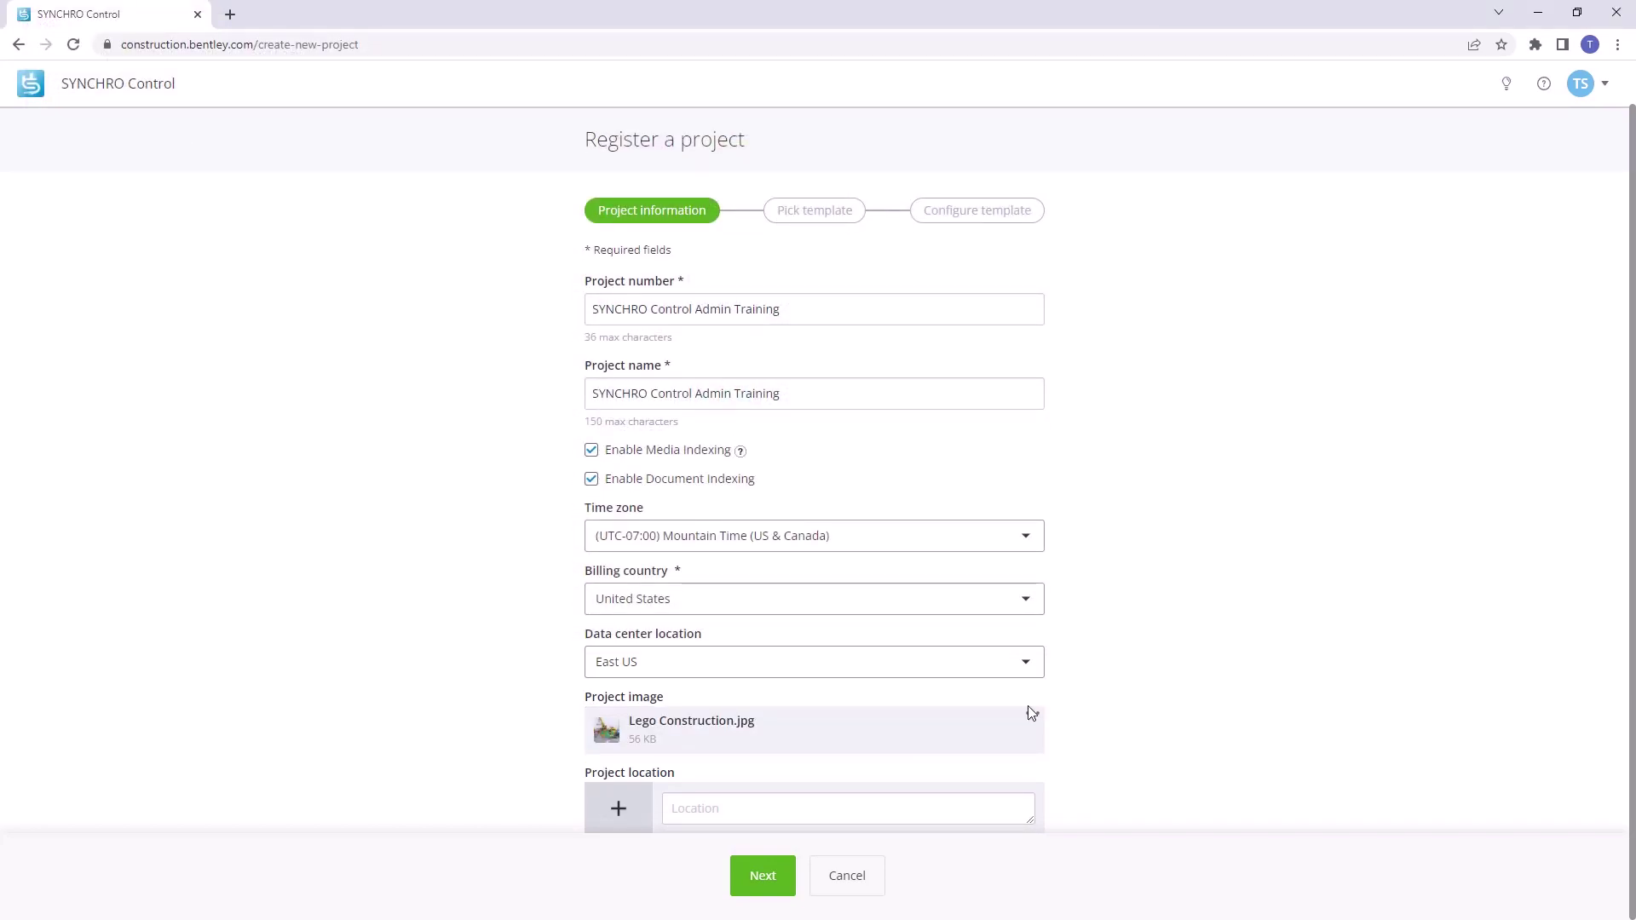
- Draw a four-corner site boundary near the Pennsylvania Turnpike, then drag one corner upward
click(610, 815)
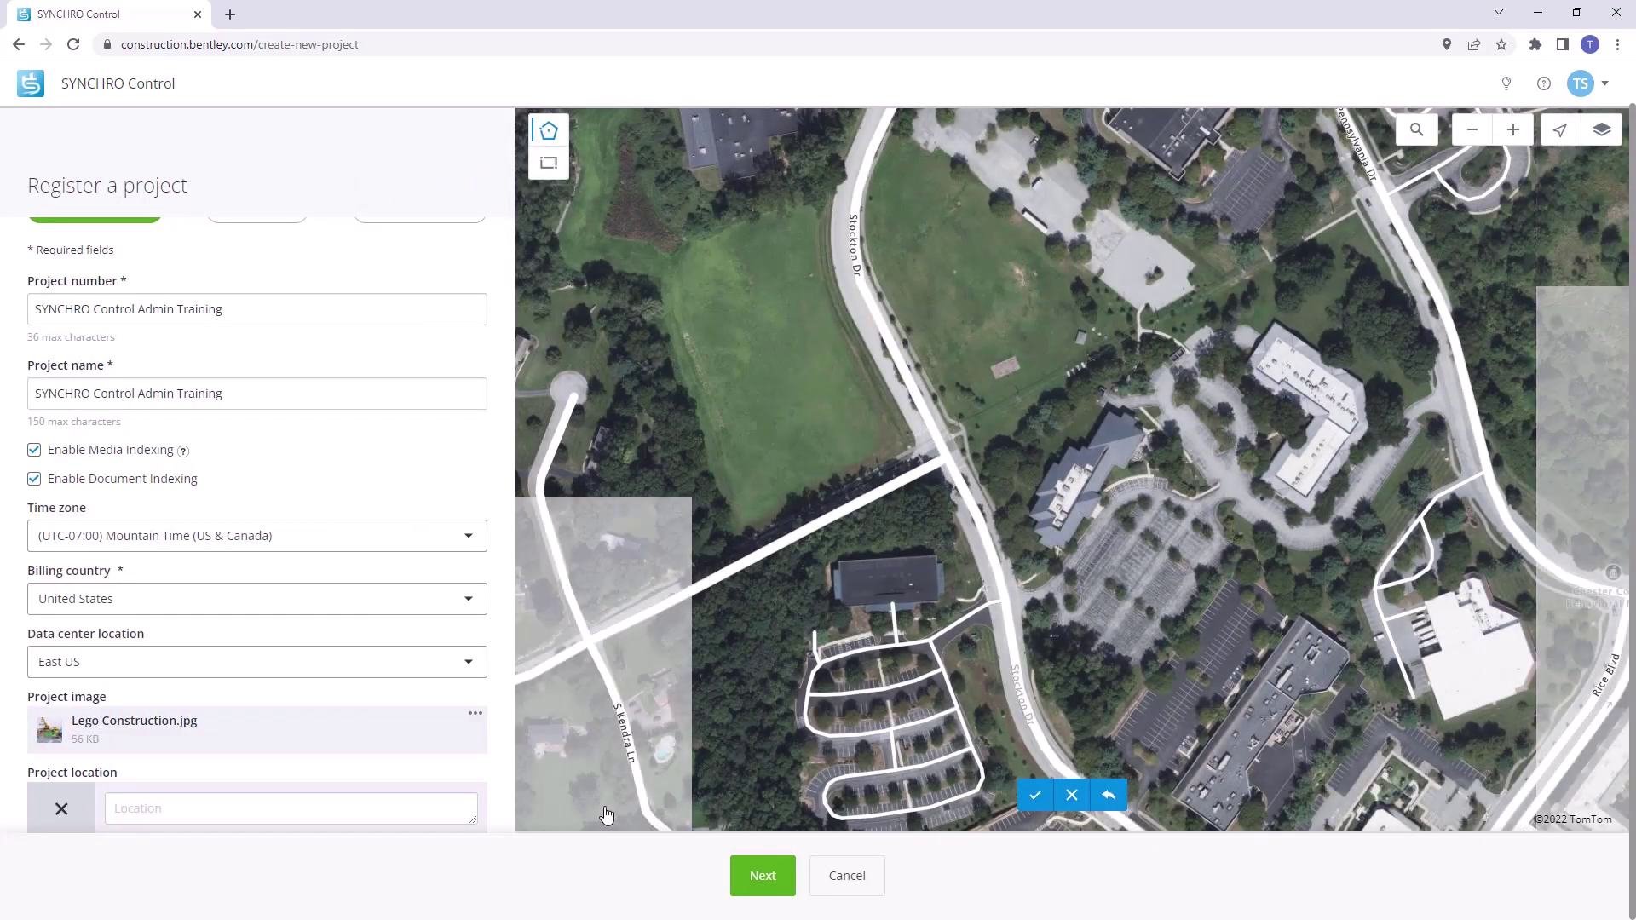
scroll(964, 594, down, 2)
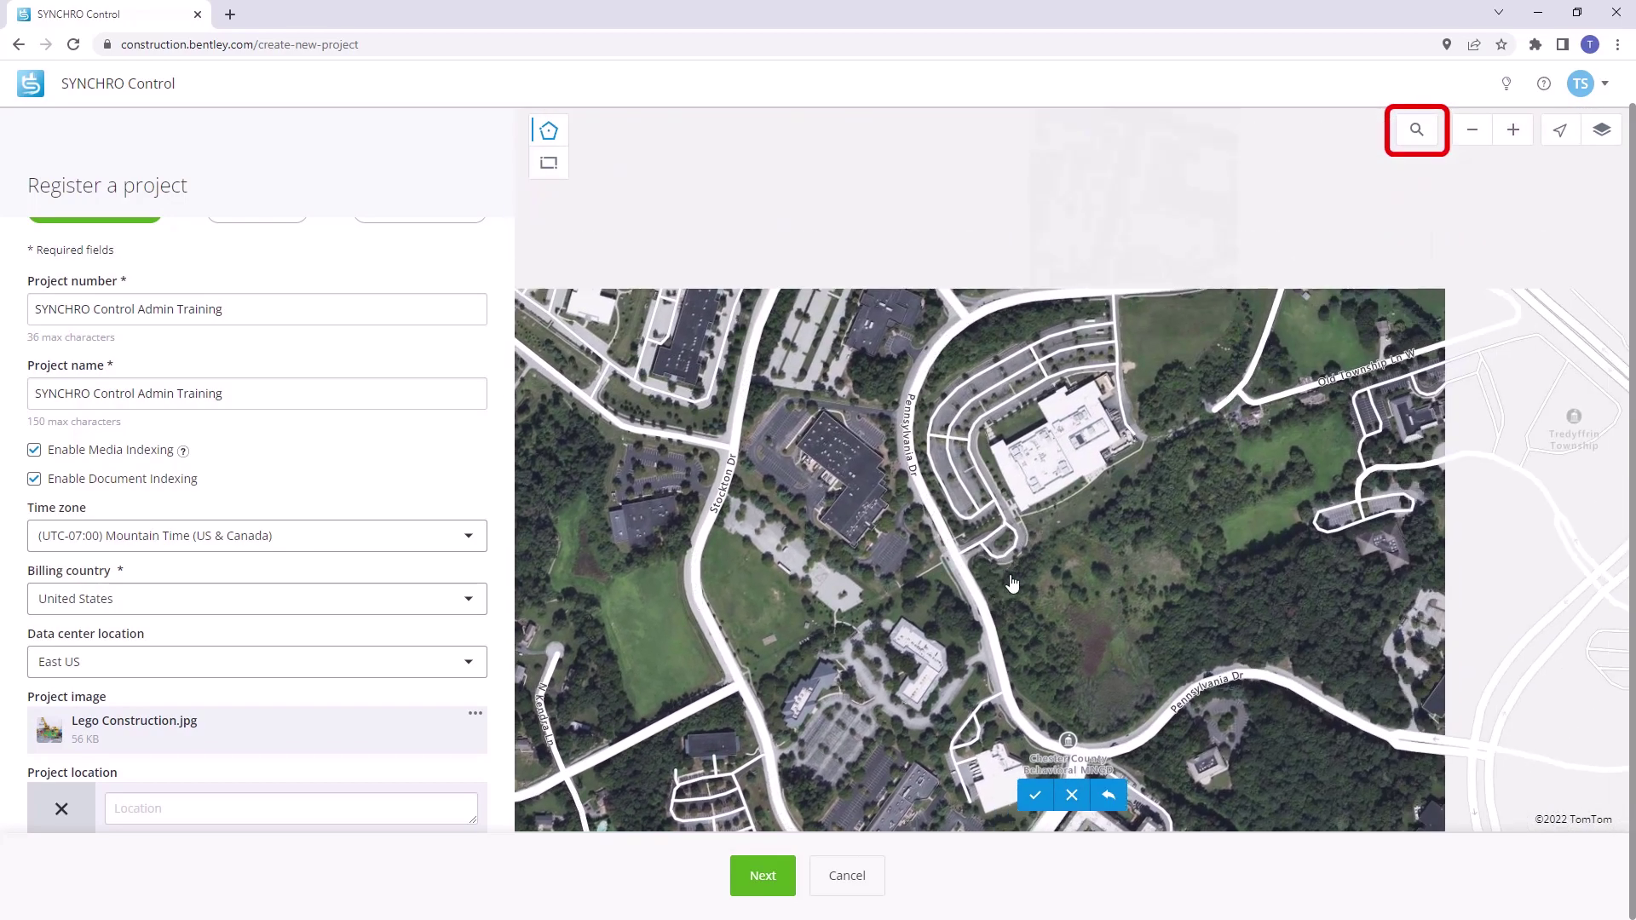
drag(1285, 337, 1033, 564)
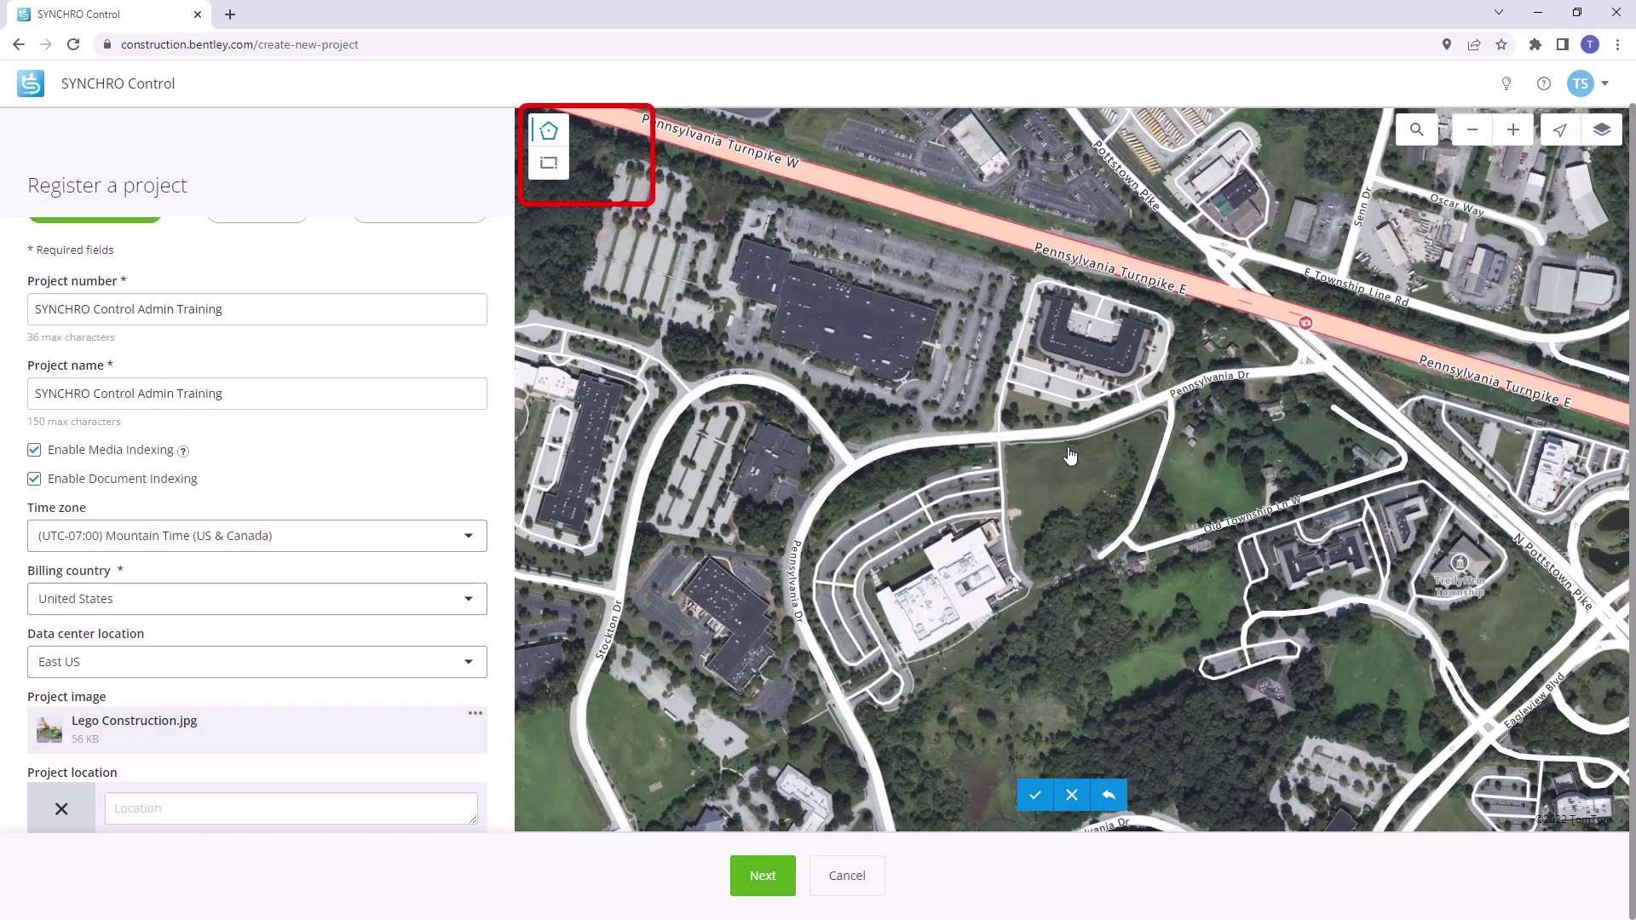
click(1001, 438)
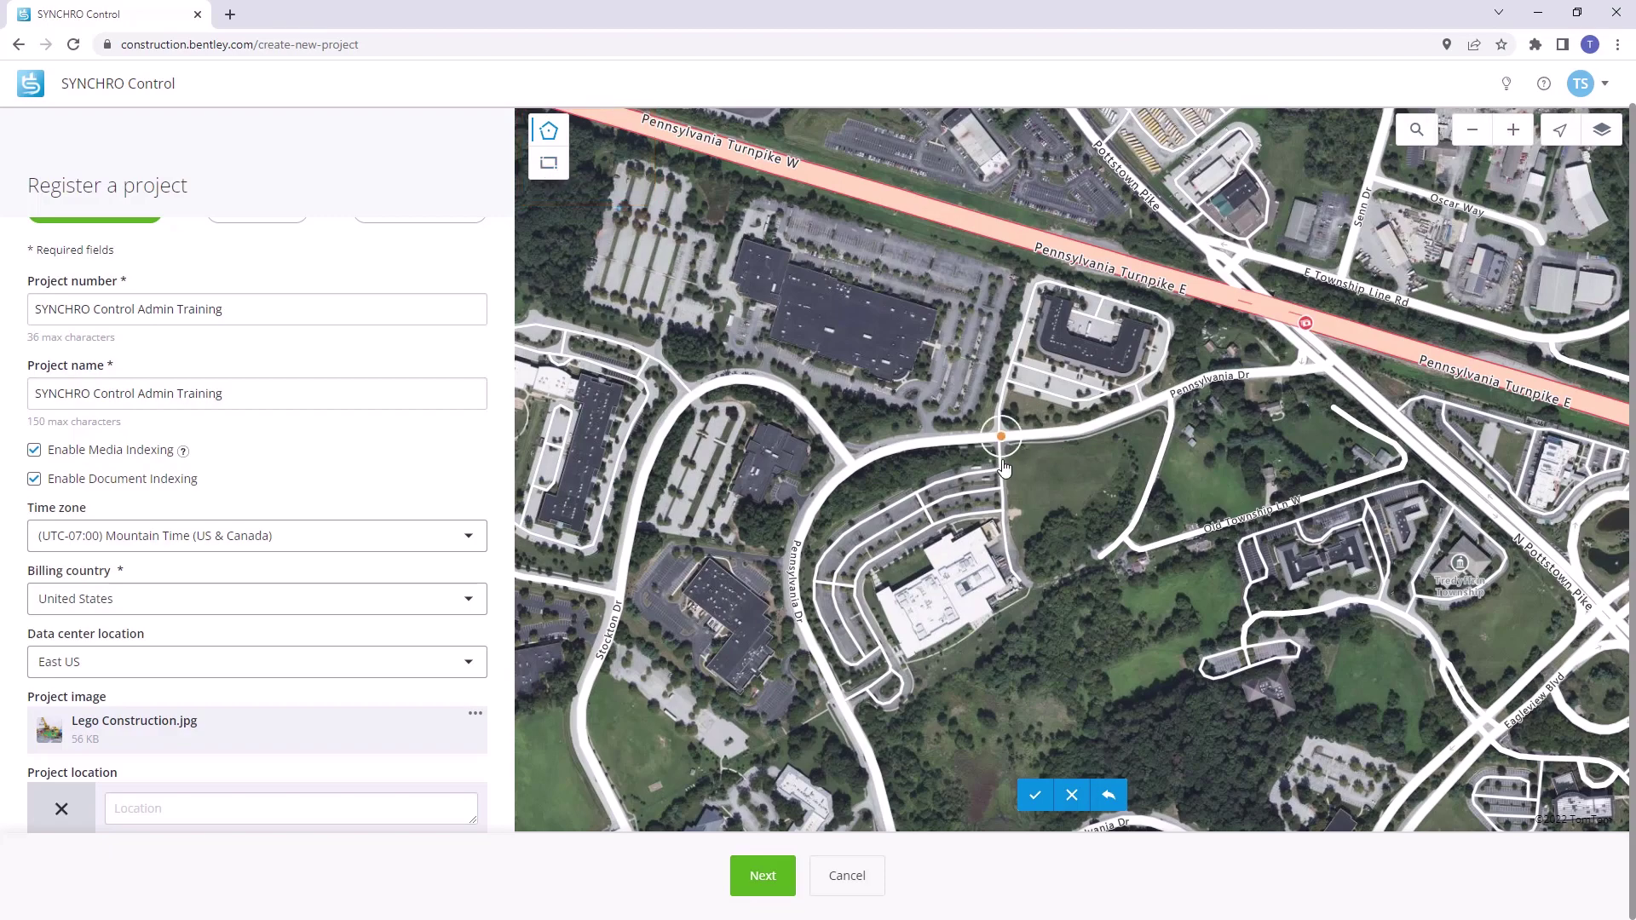
click(1017, 597)
click(1151, 635)
click(1171, 392)
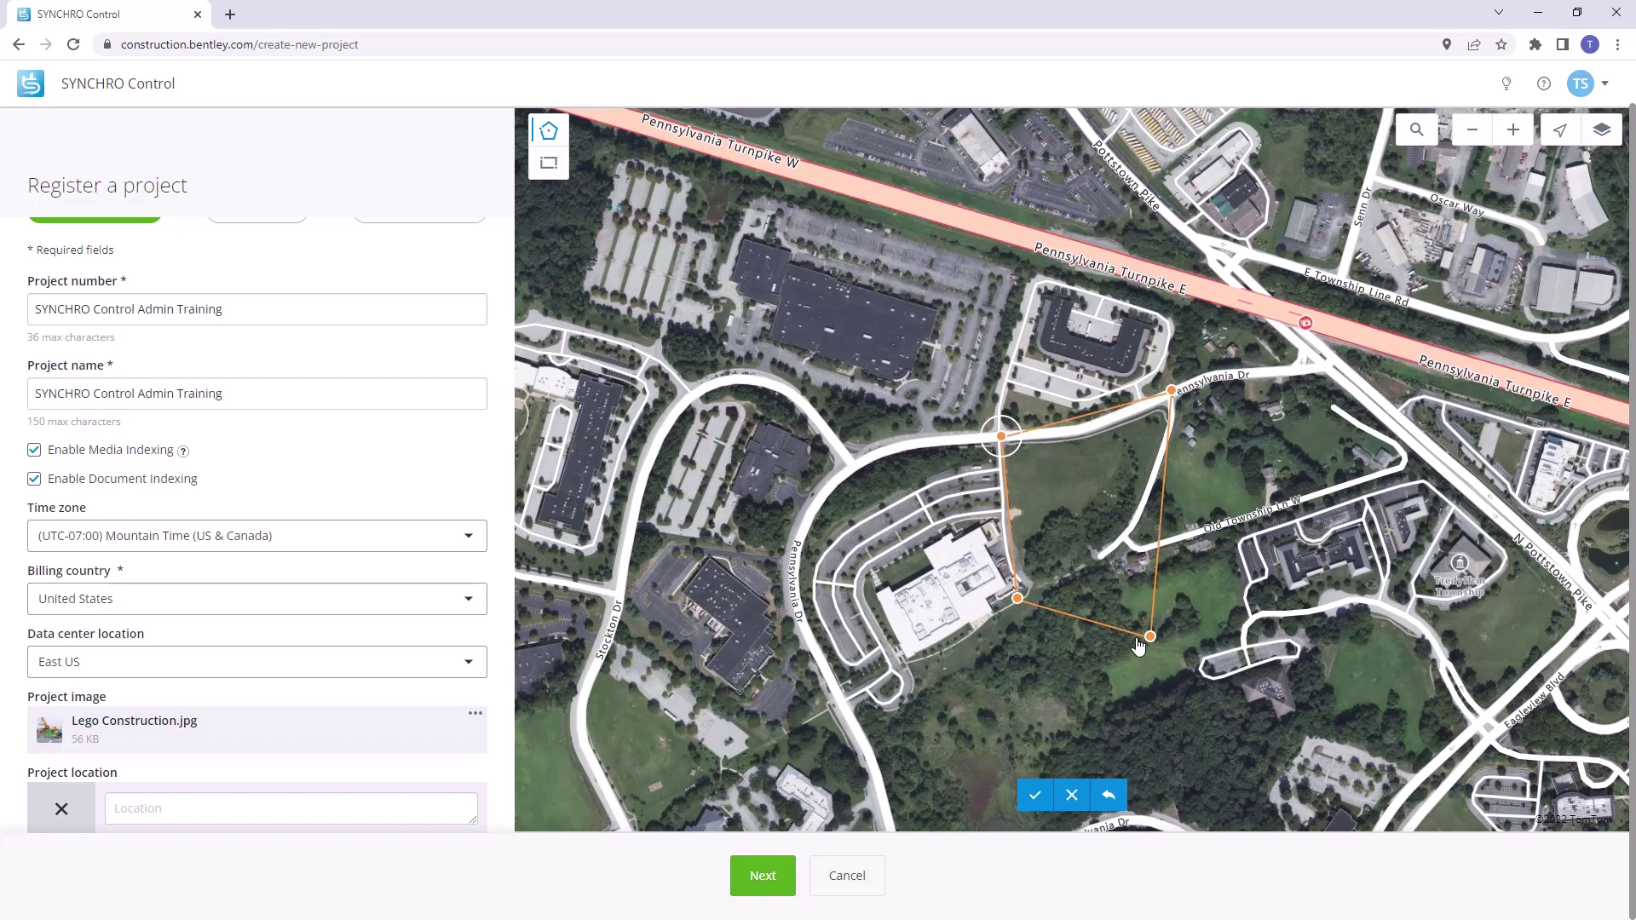
drag(1150, 635, 1134, 563)
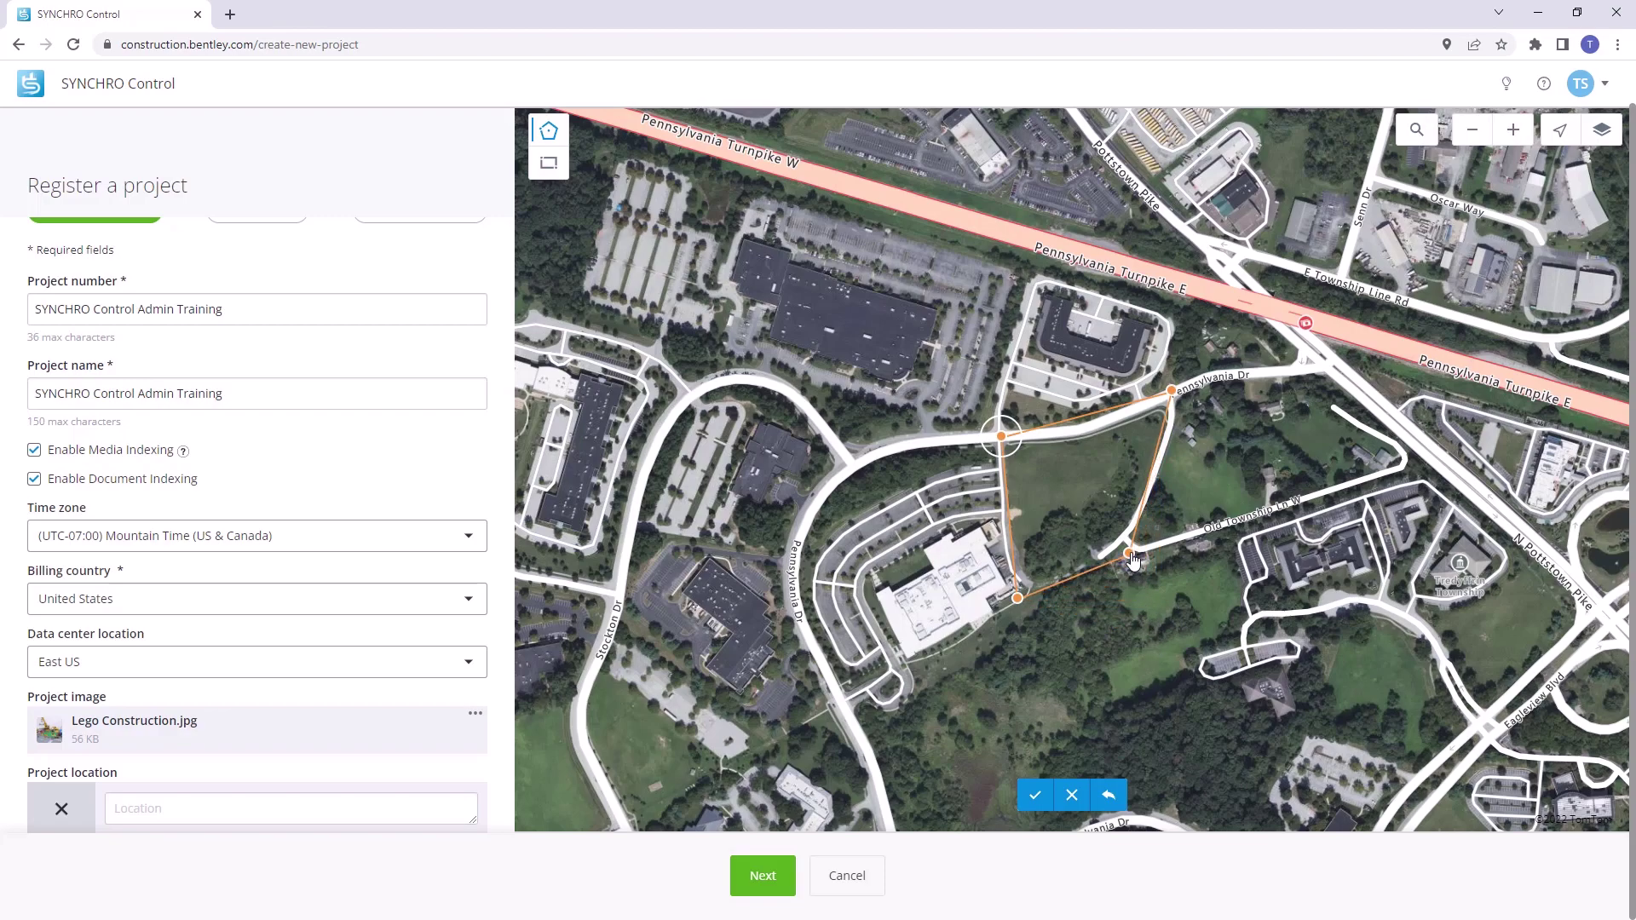
- Confirm the site boundary polygon and begin entering 'Project location' in the Location field
click(1031, 804)
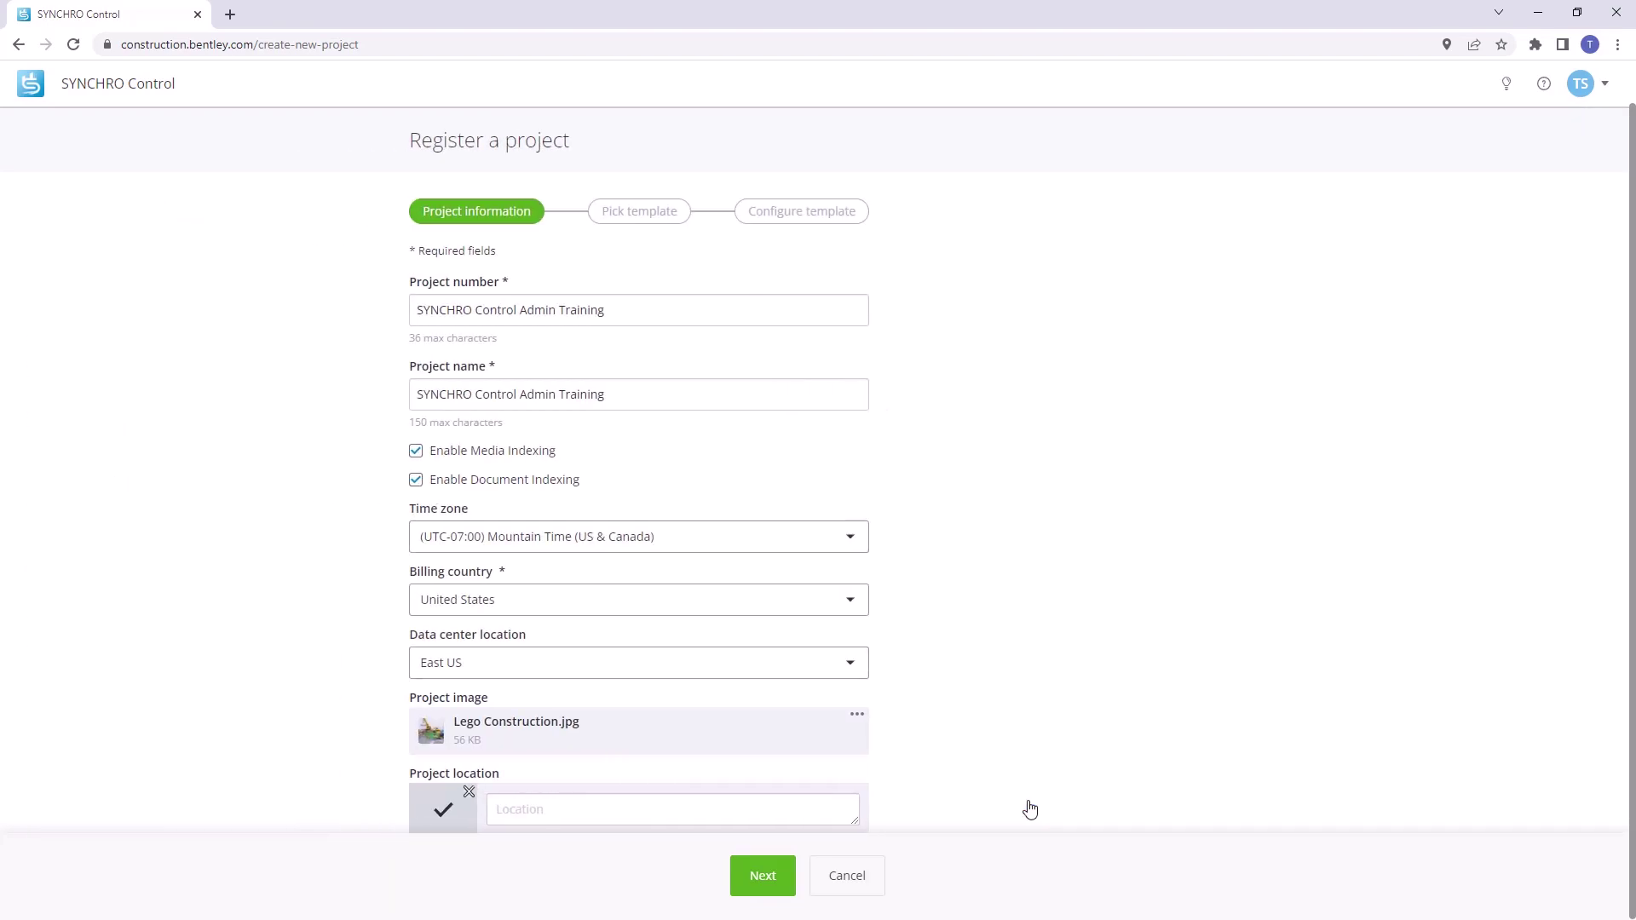
click(704, 810)
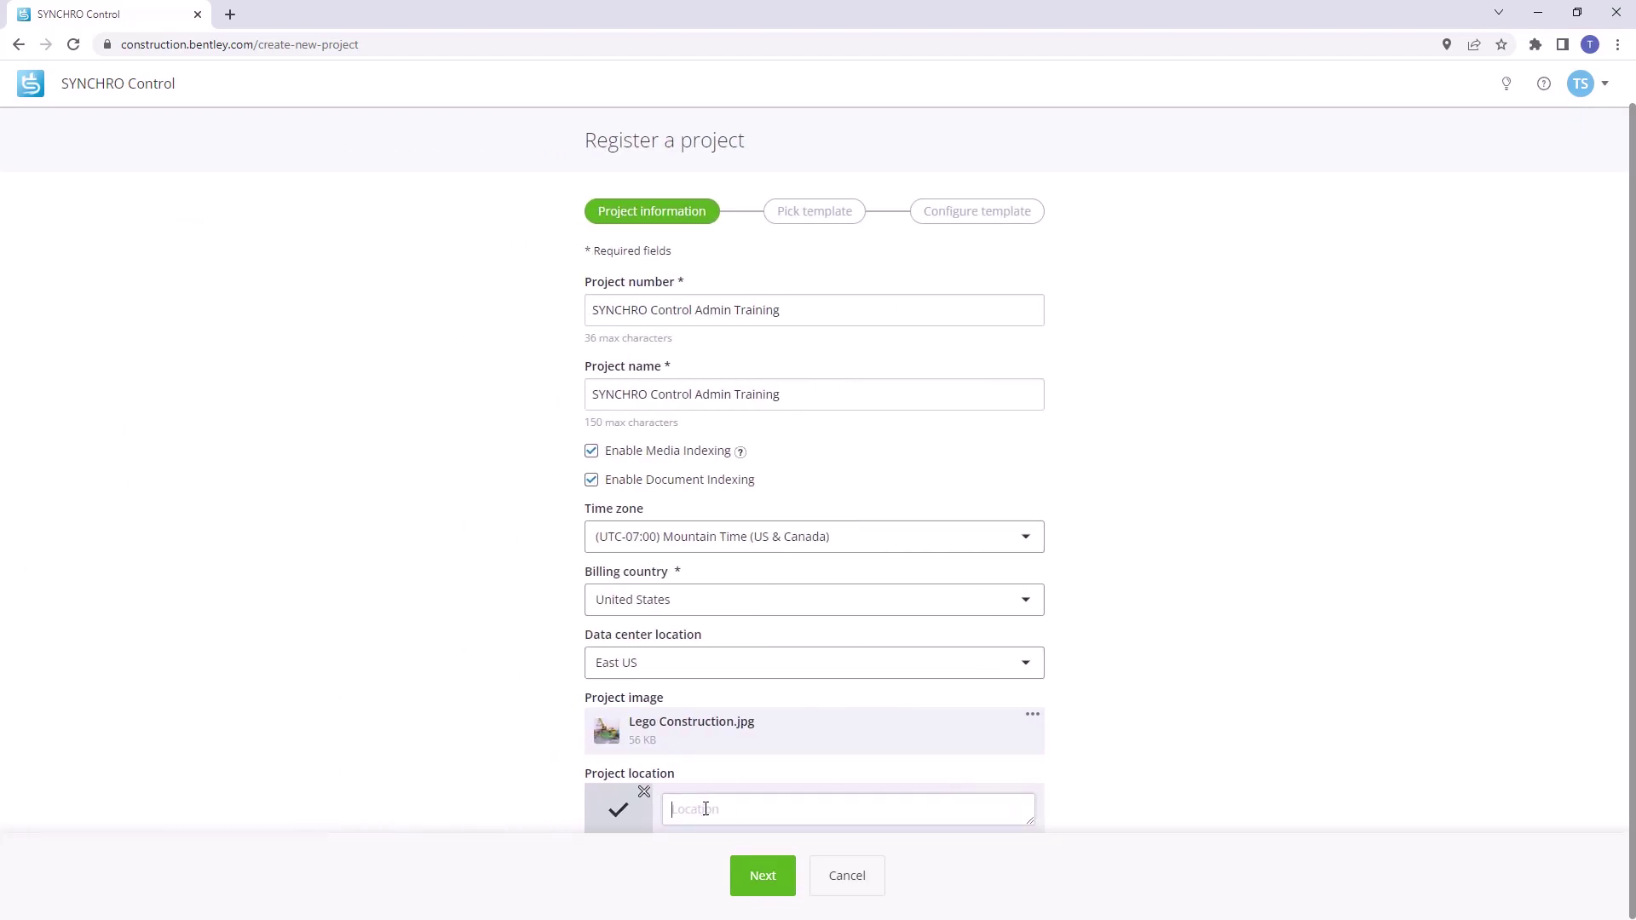
text(Proj)
text(ect loc)
text(ation)
- On the Pick template step, switch to Organization project templates and select 00 Civil Template
click(772, 888)
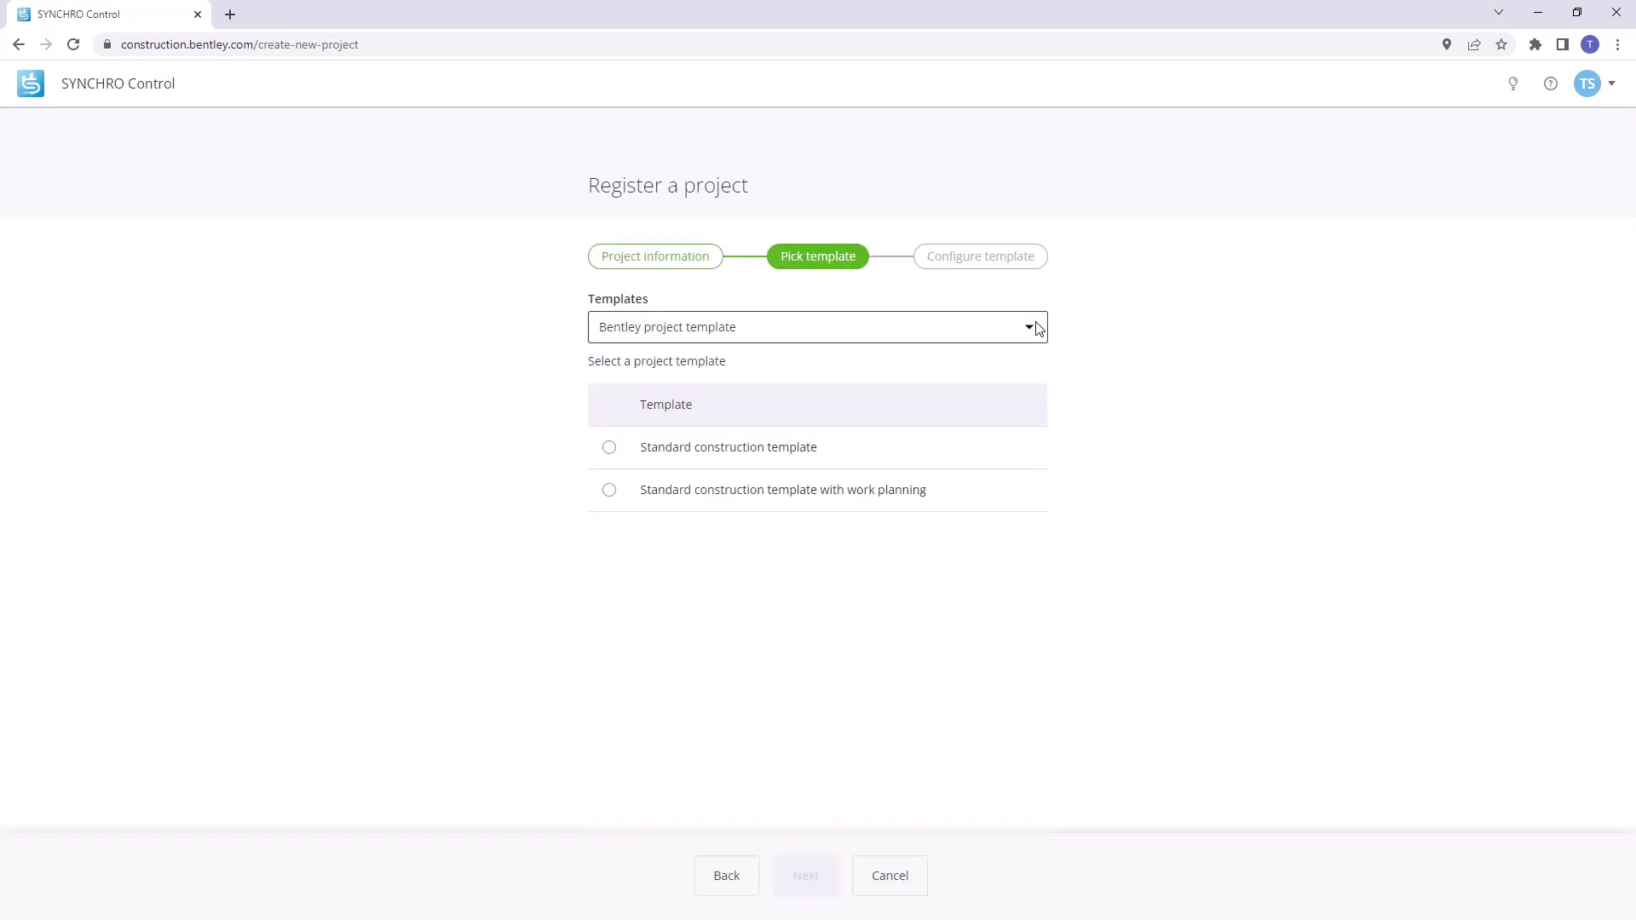
click(1031, 335)
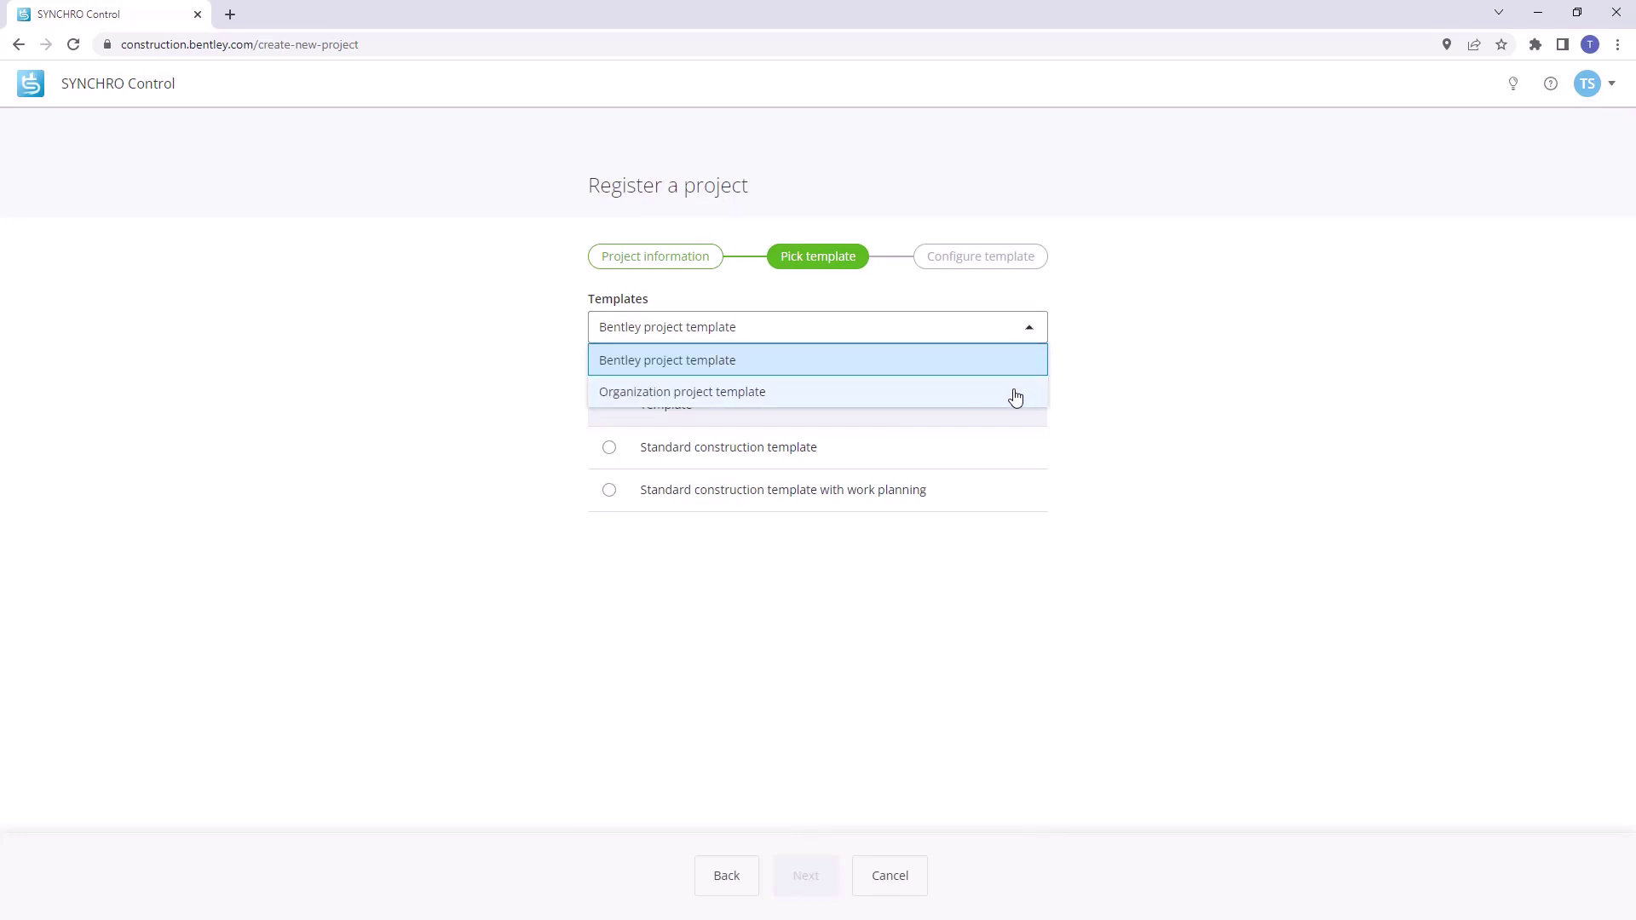
click(1021, 365)
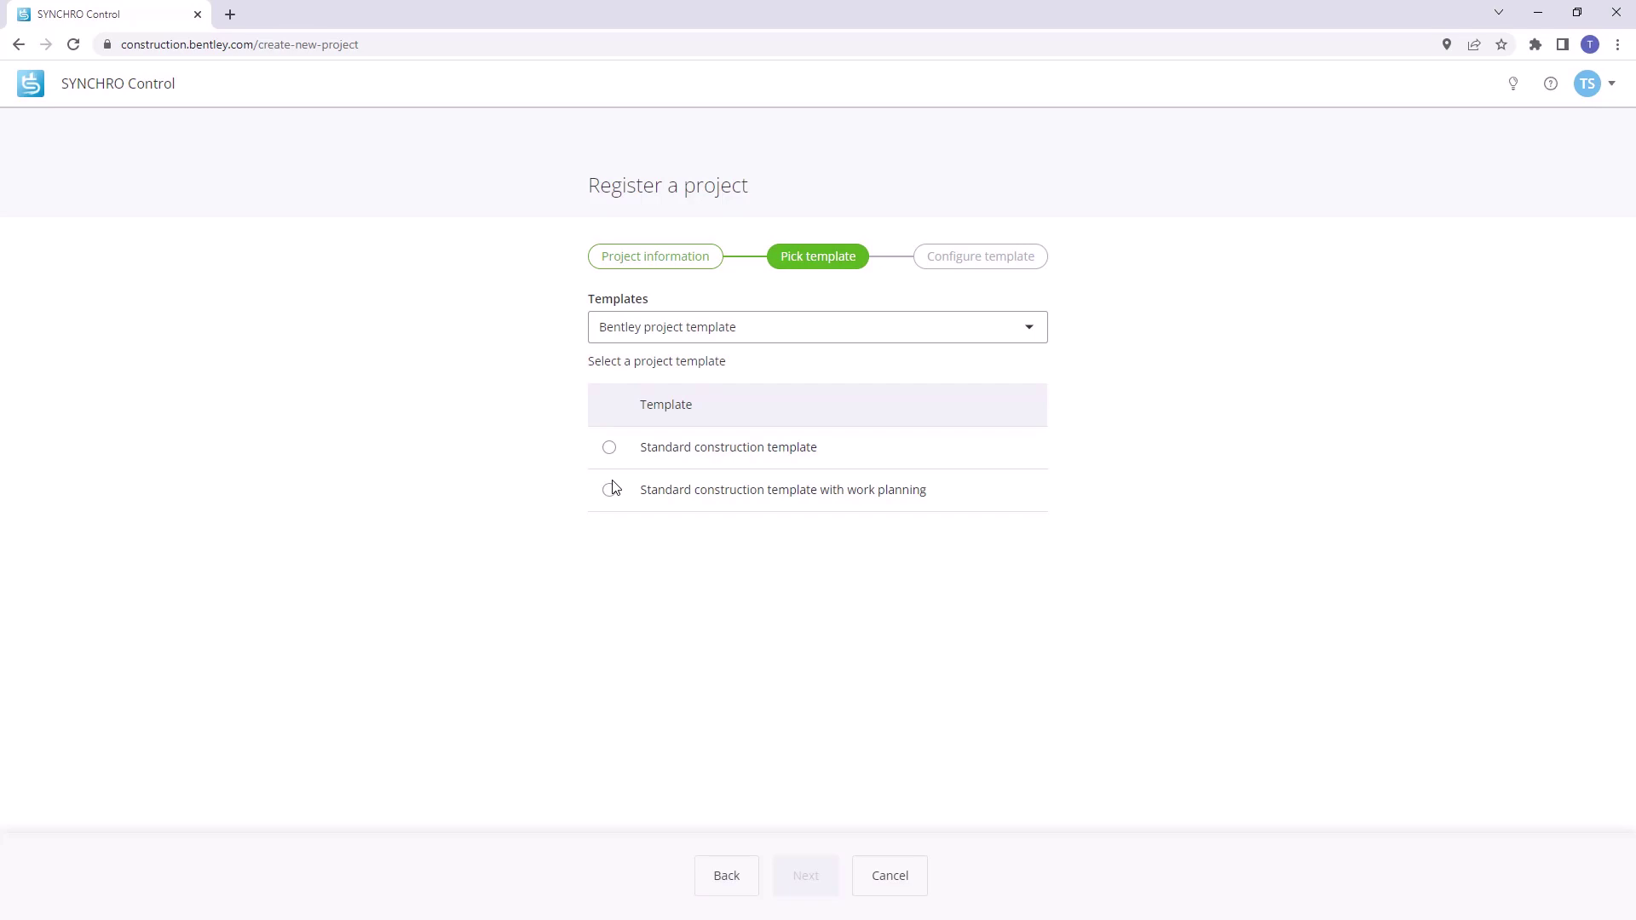
click(1031, 327)
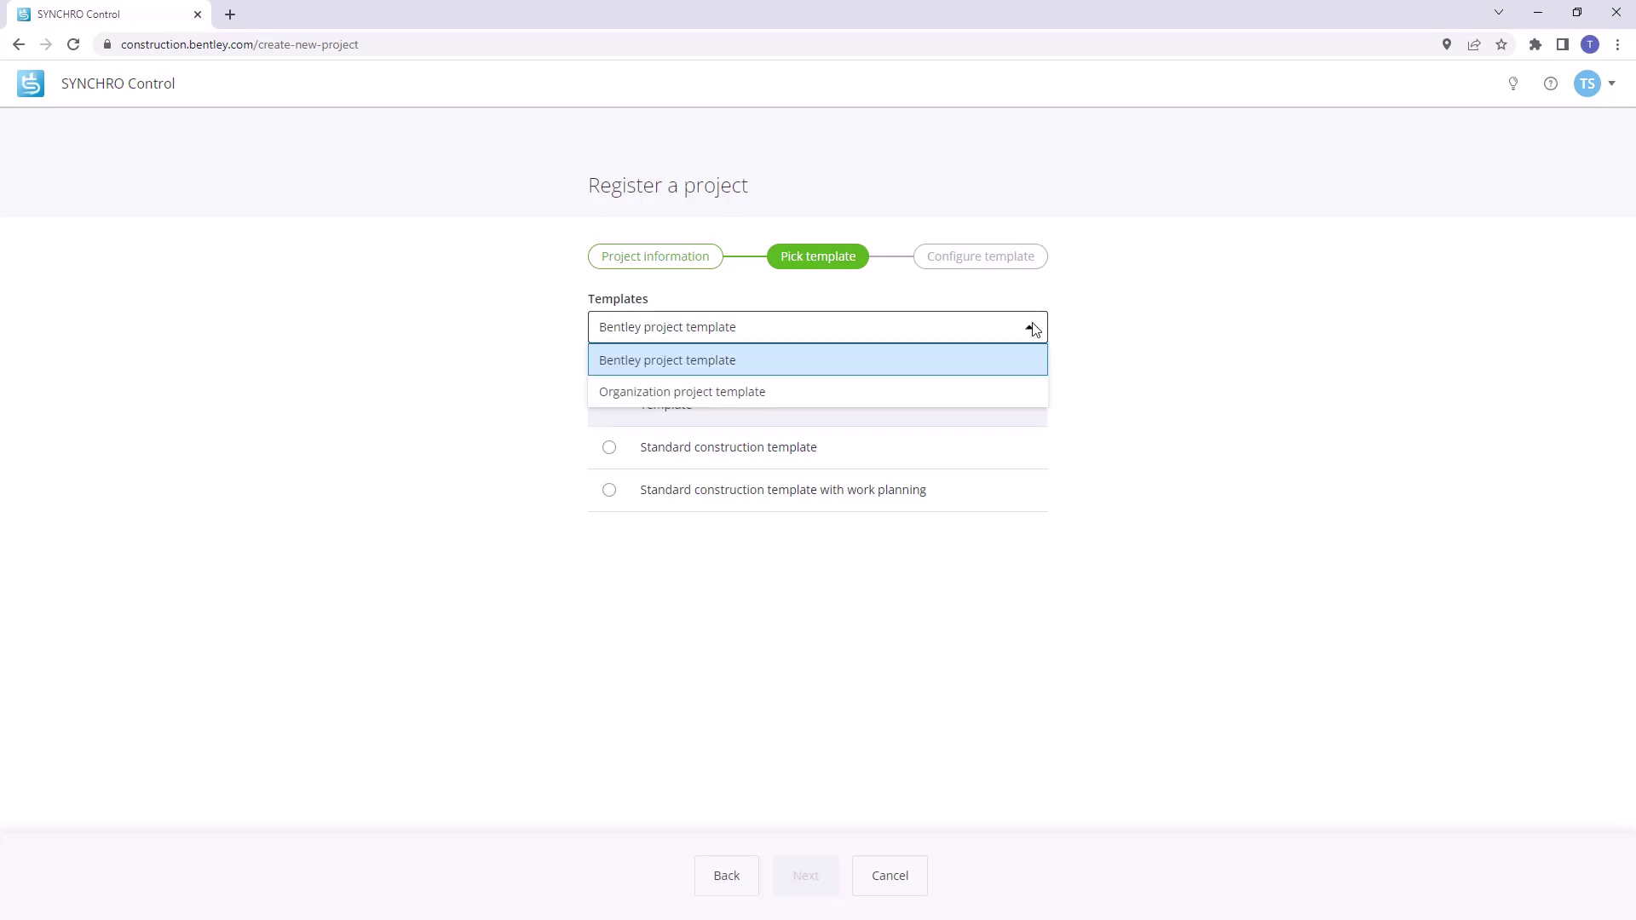
click(846, 393)
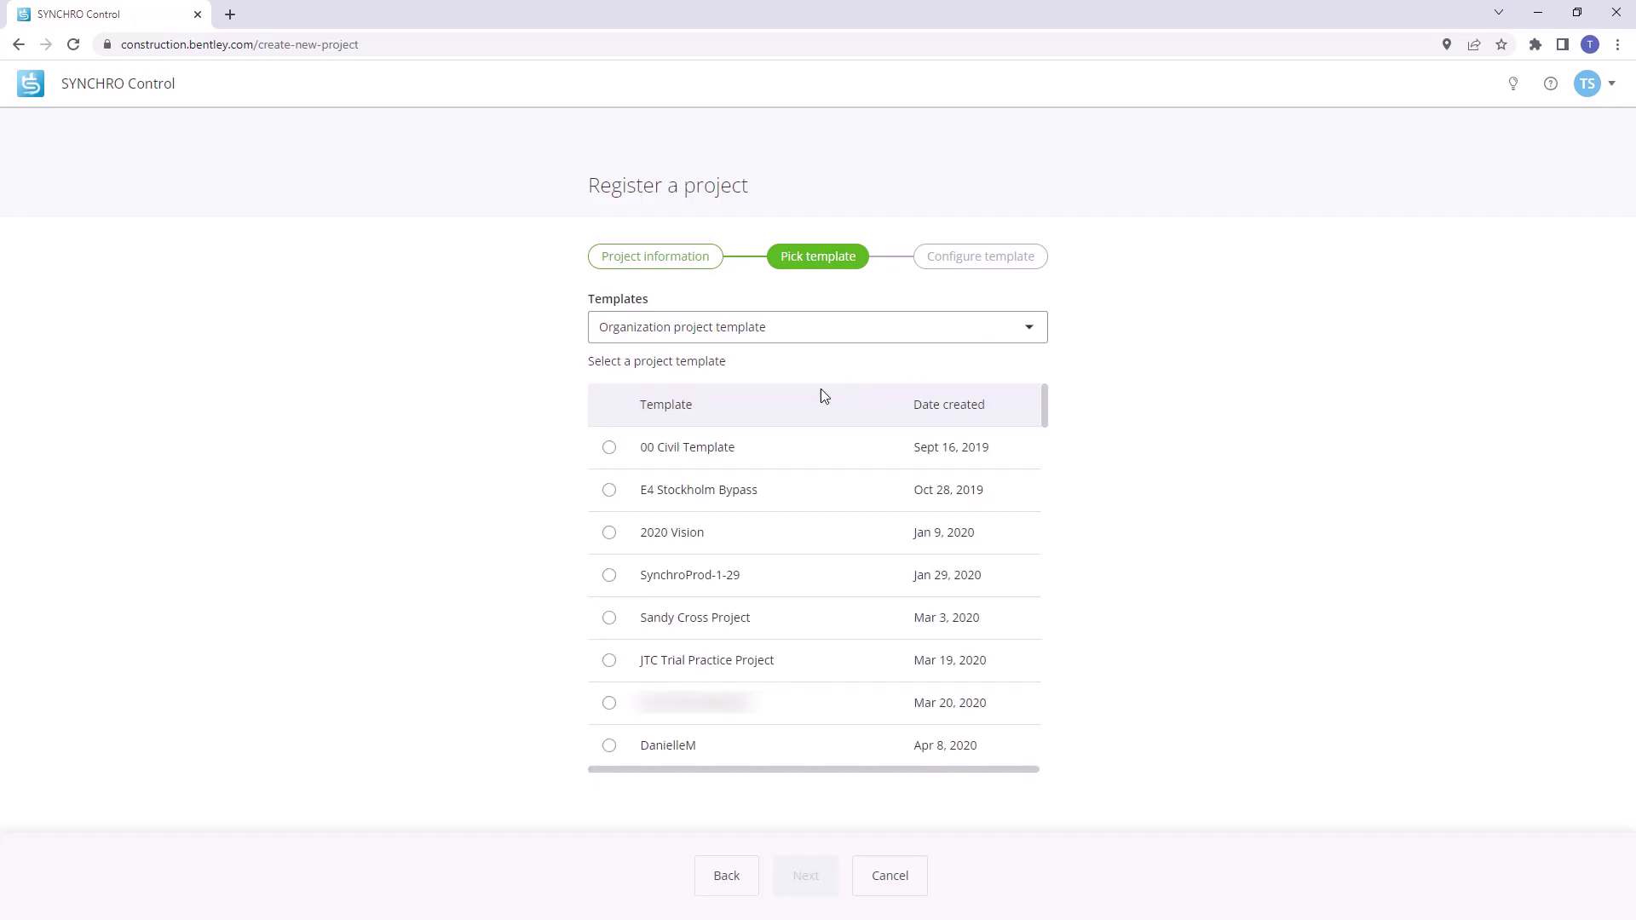
click(608, 447)
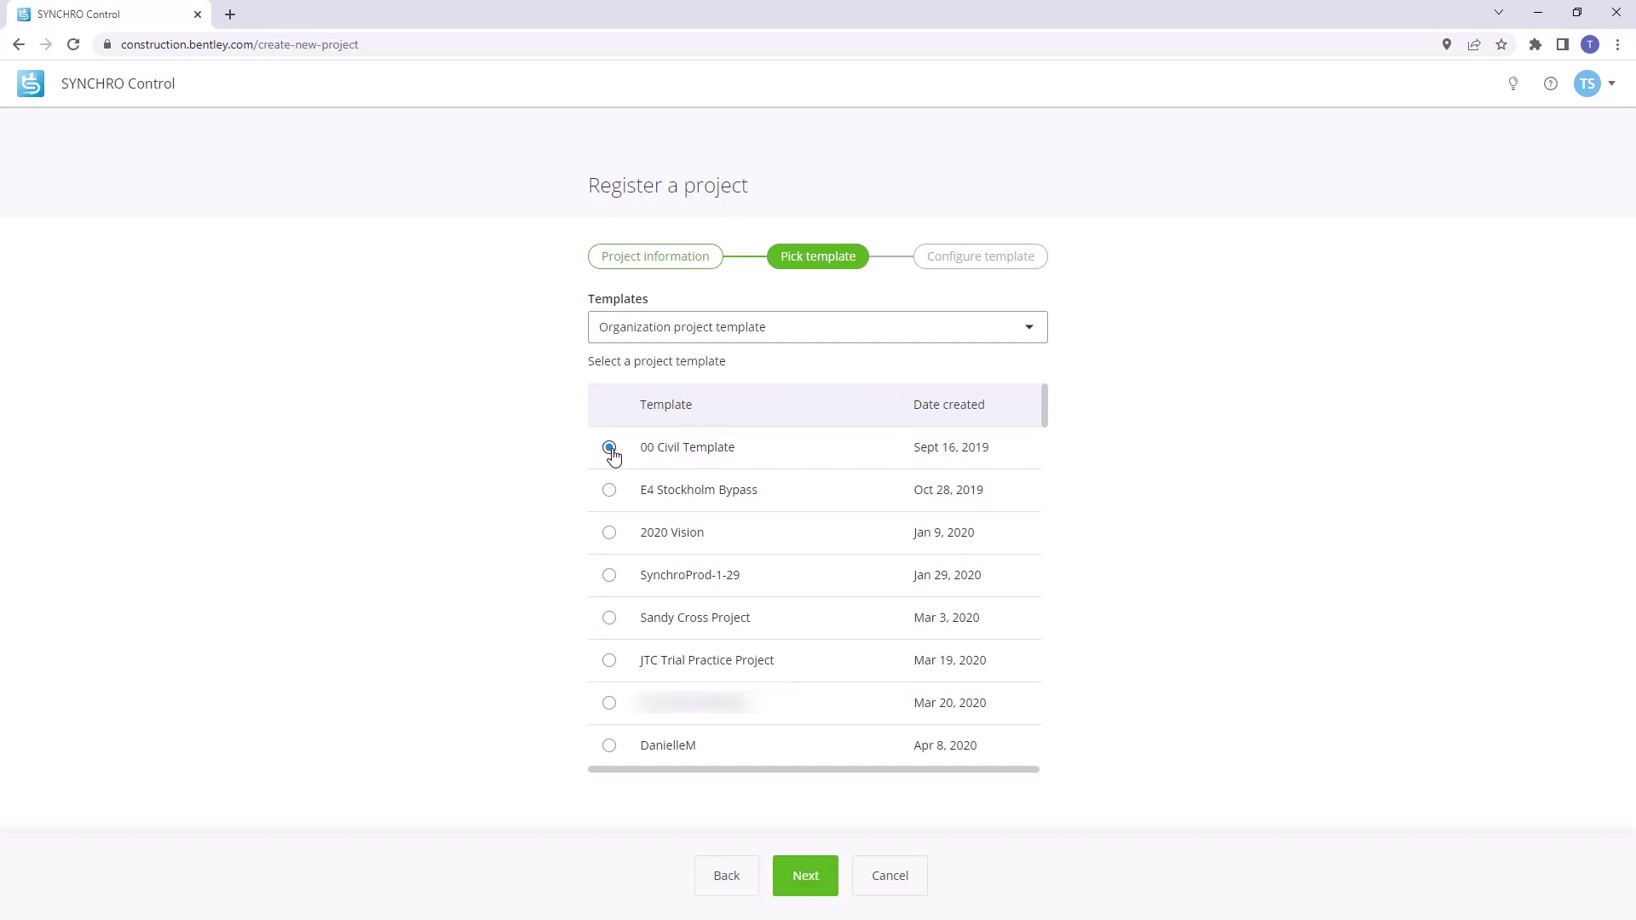
- Pass the Configure template step and register the project, copying roles, users, folders, files and forms
click(823, 873)
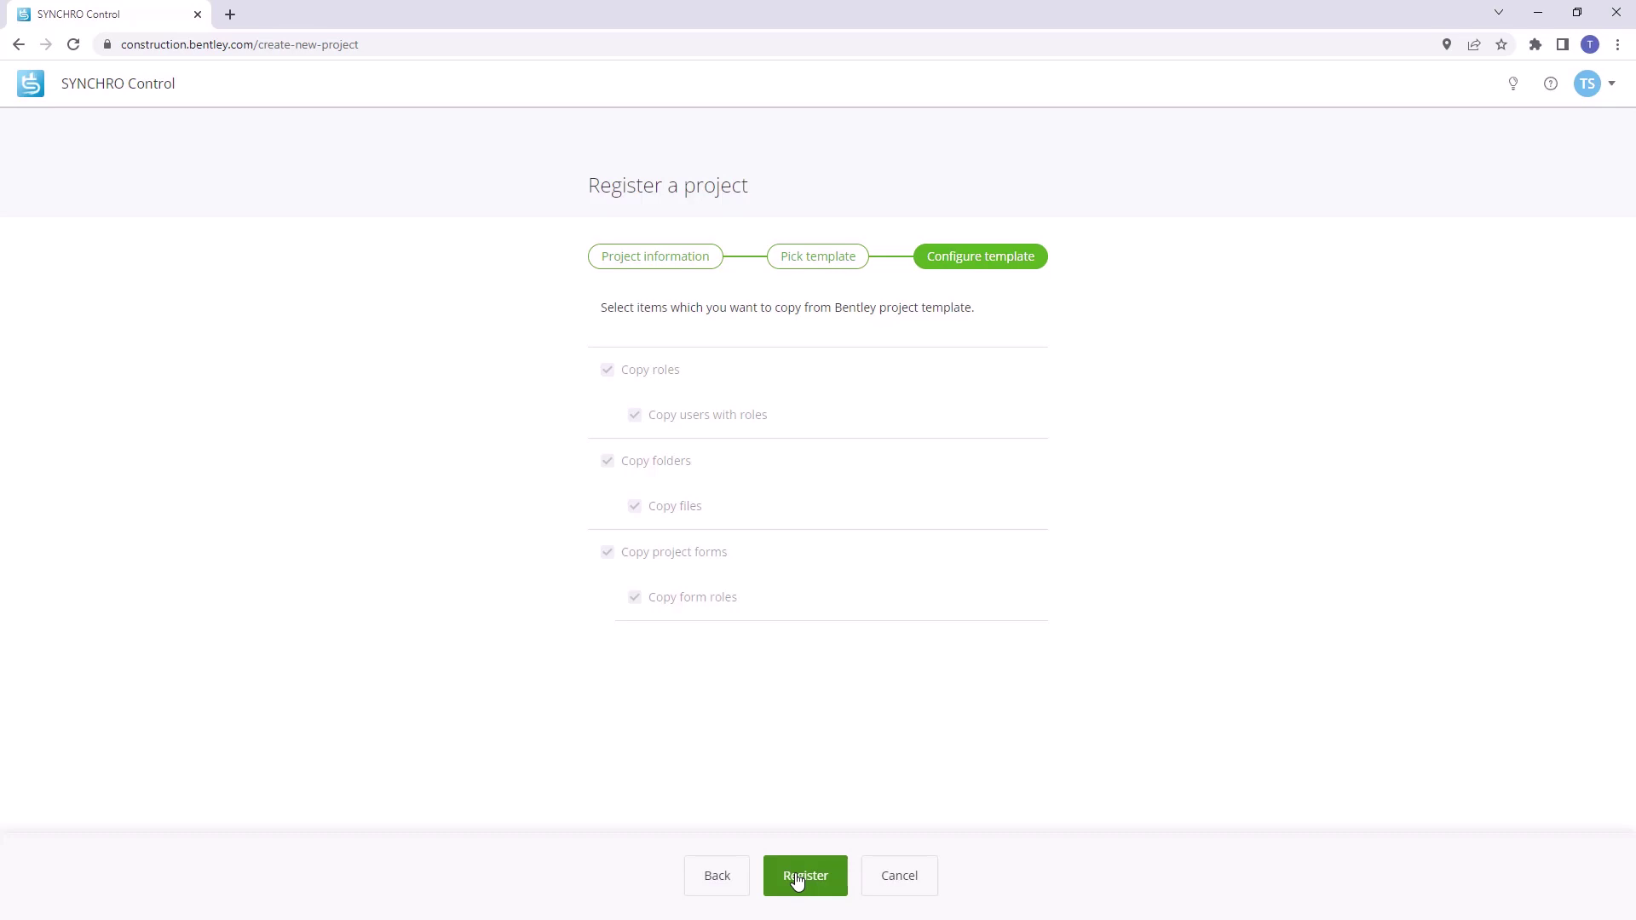
click(842, 882)
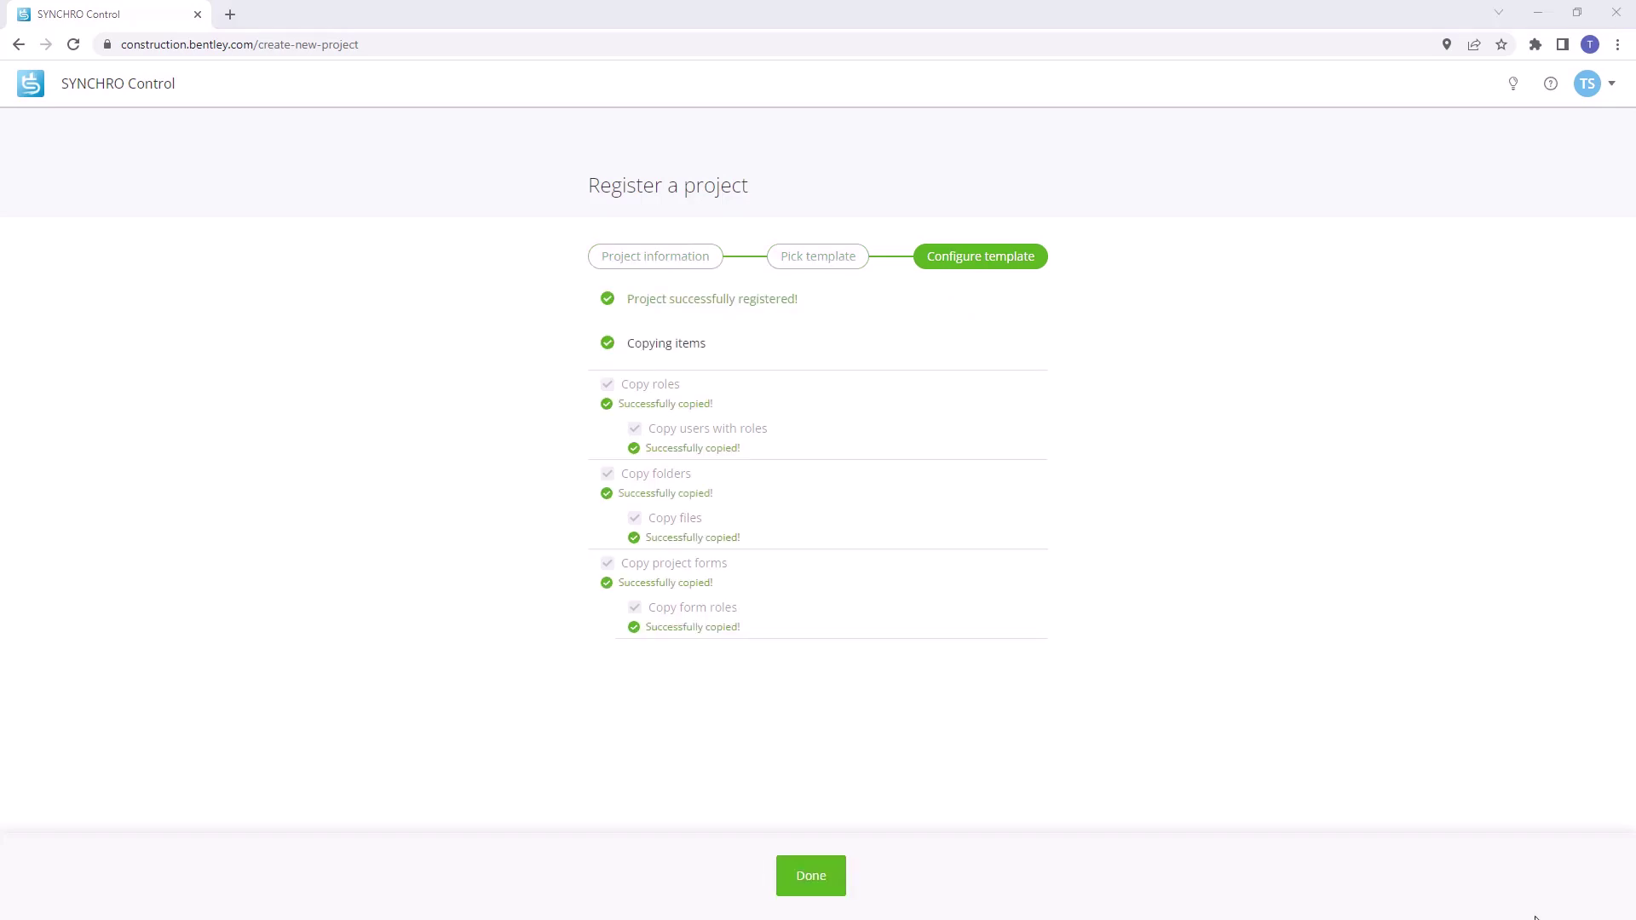
- Finish with Done to open the SYNCHRO Control Admin Training home dashboard
click(810, 882)
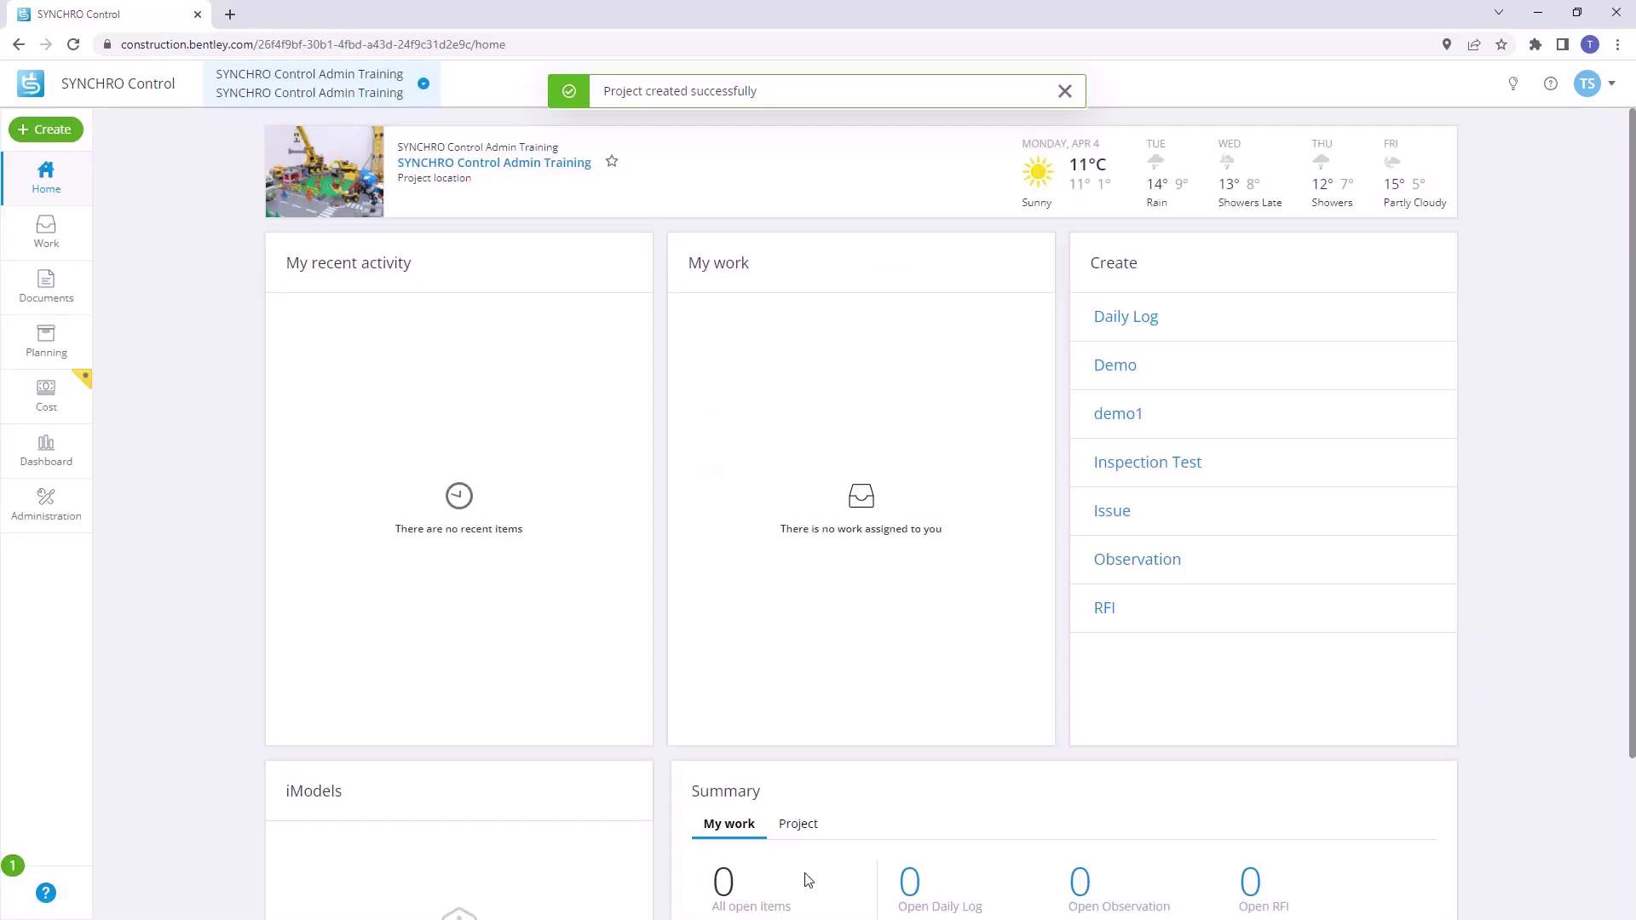